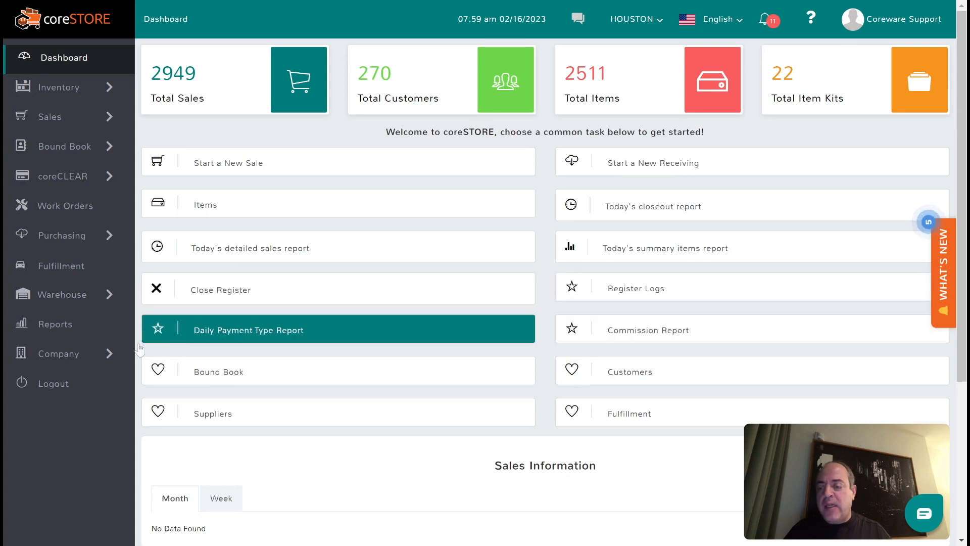
Bring up the Company flyout menu from the dashboard's left sidebar
mouse_move(86, 359)
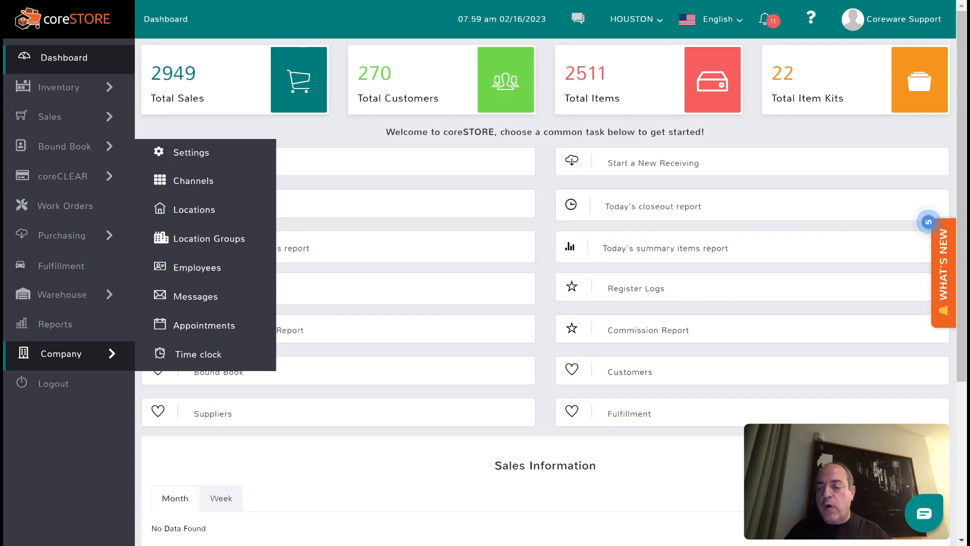
Open Company Settings and scroll to the bottom of the Suspended Sales/Layaways type table
left_click(208, 155)
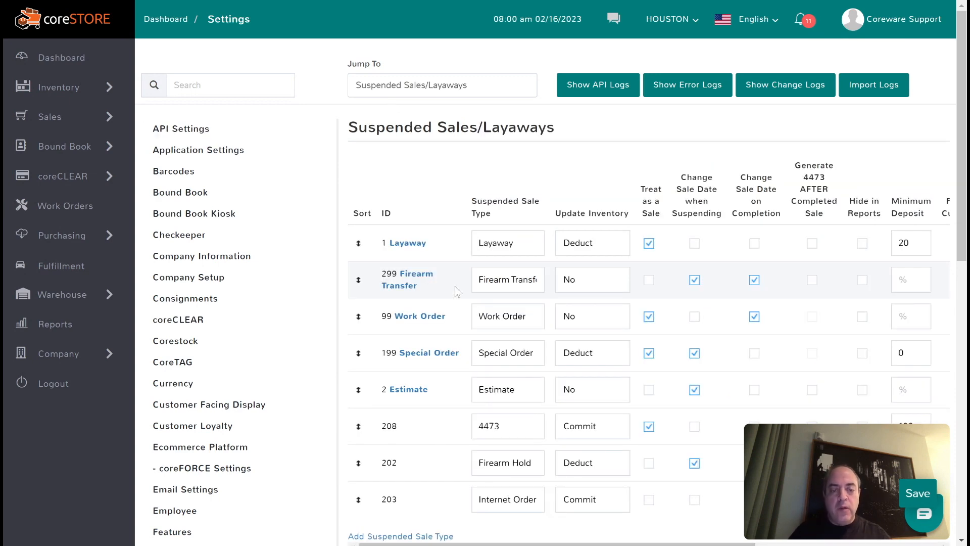
scroll(455, 283, "down", 4)
scroll(742, 380, "up", 2)
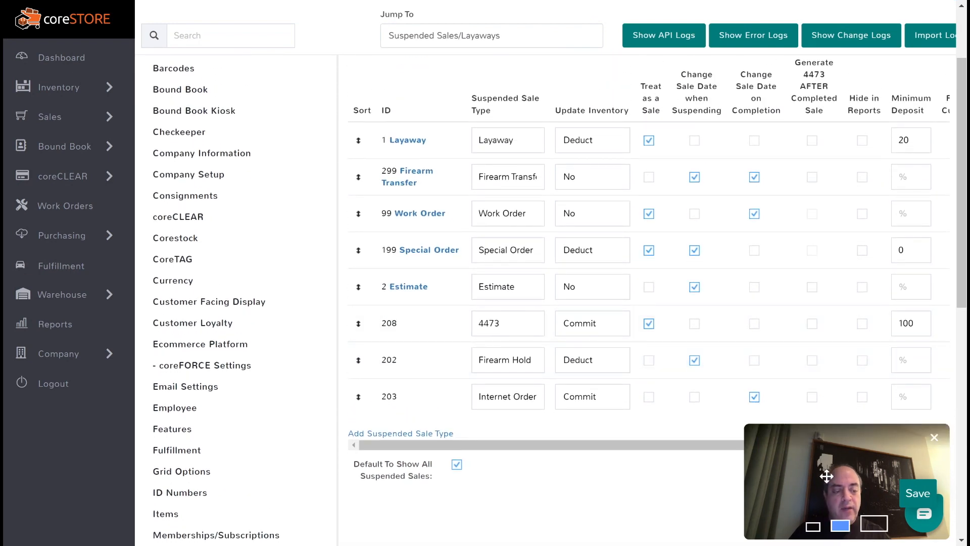
left_click_drag(825, 478, 218, 473)
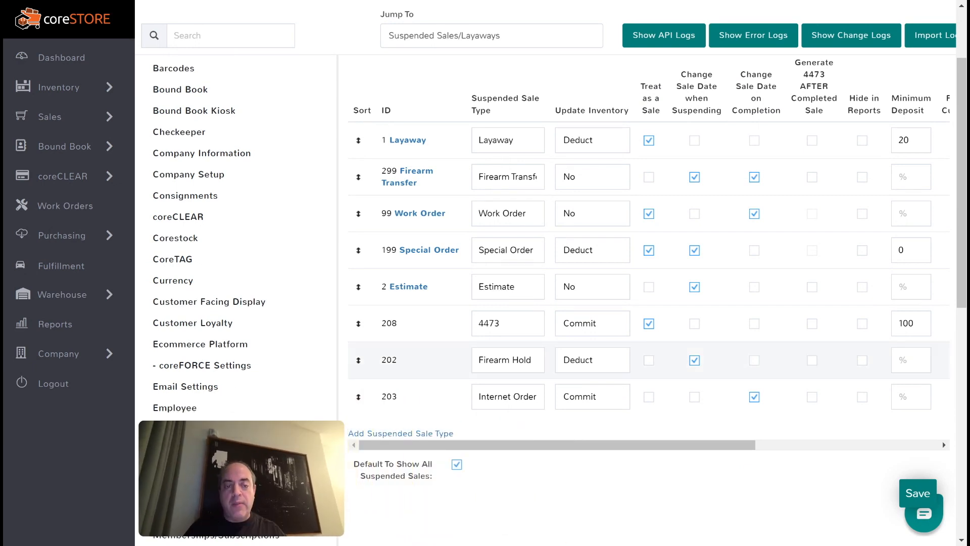
scroll(556, 298, "down", 3)
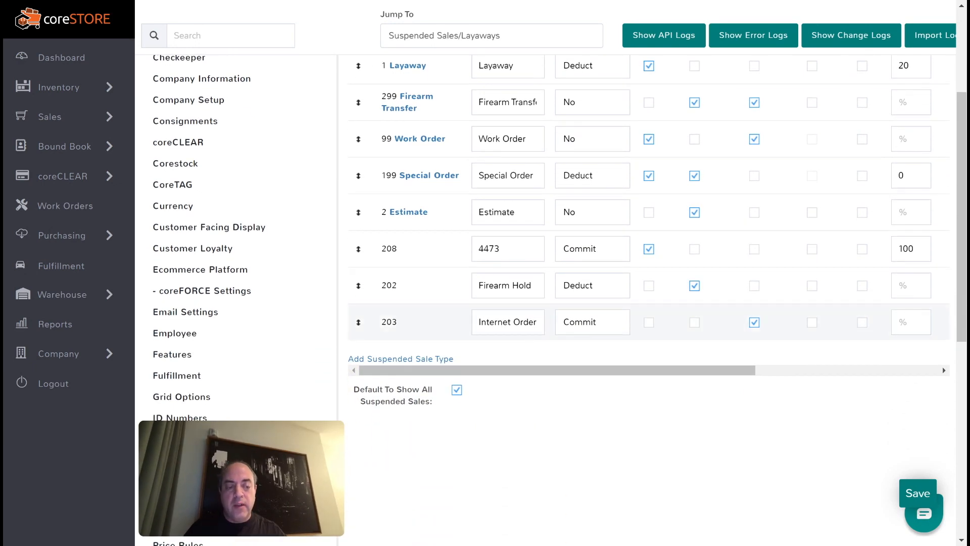
scroll(523, 350, "up", 1)
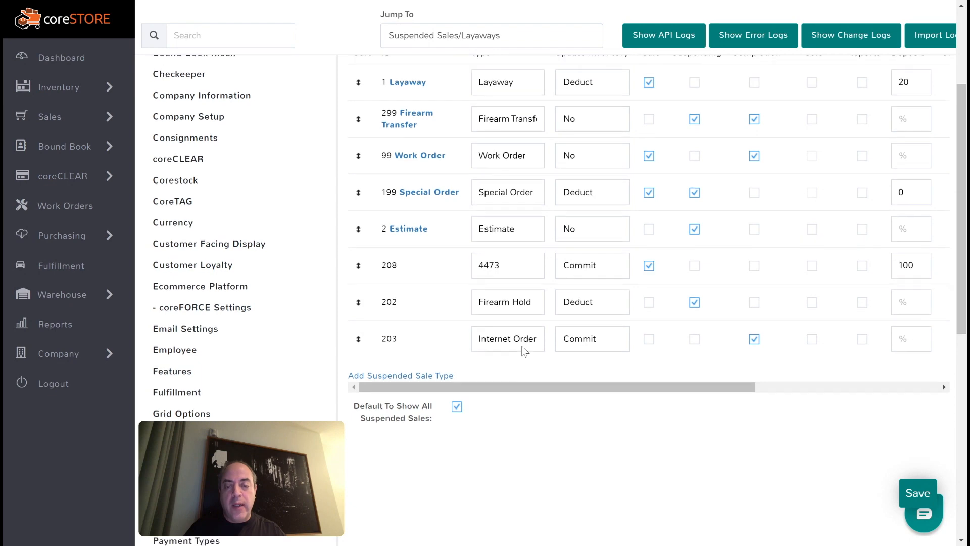
scroll(523, 350, "down", 1)
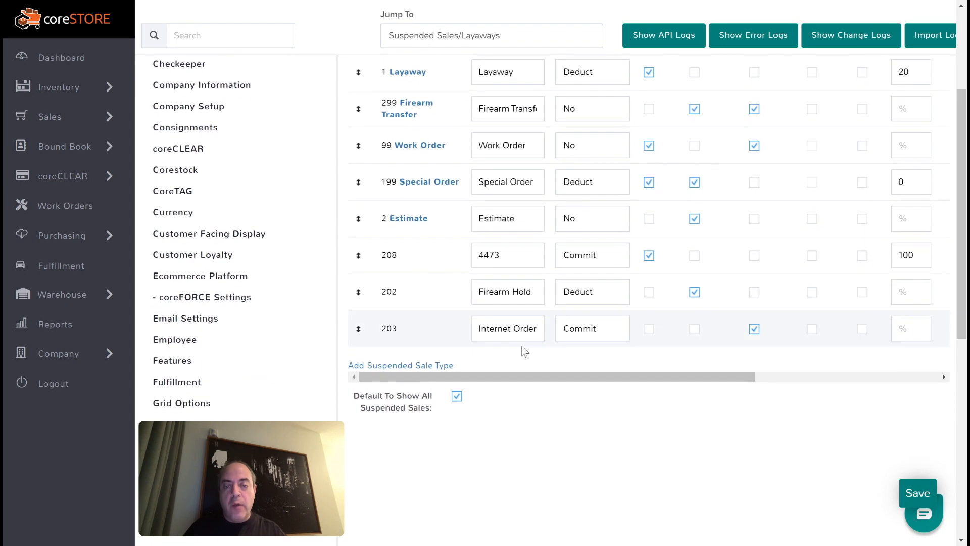
Add a new suspended sale type row named 'NFA Hold'
left_click(417, 365)
scroll(427, 330, "up", 1)
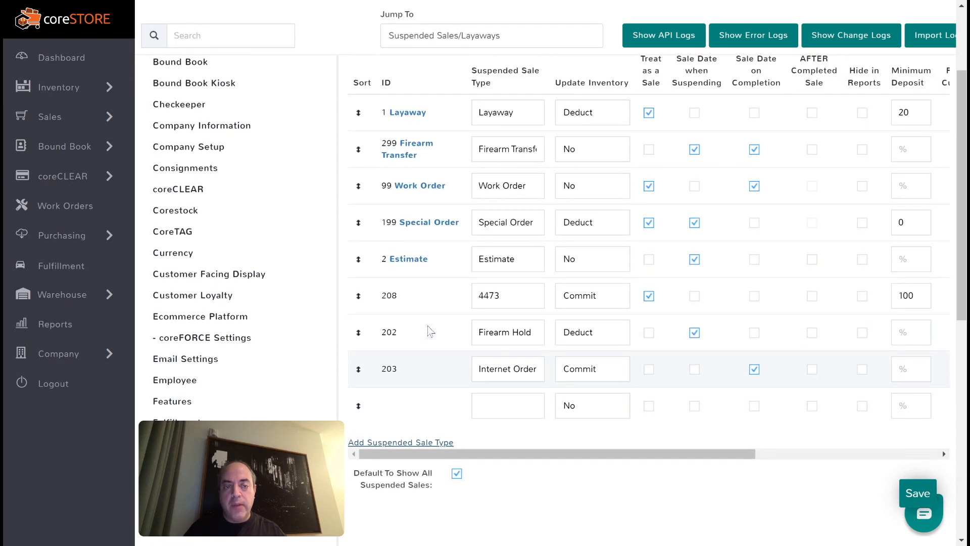
left_click(506, 413)
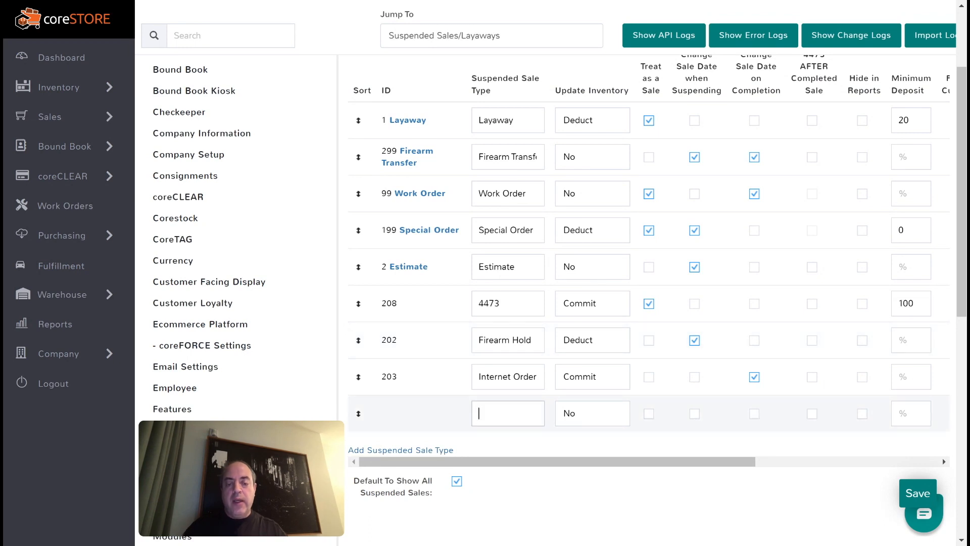
type("NFA Hold")
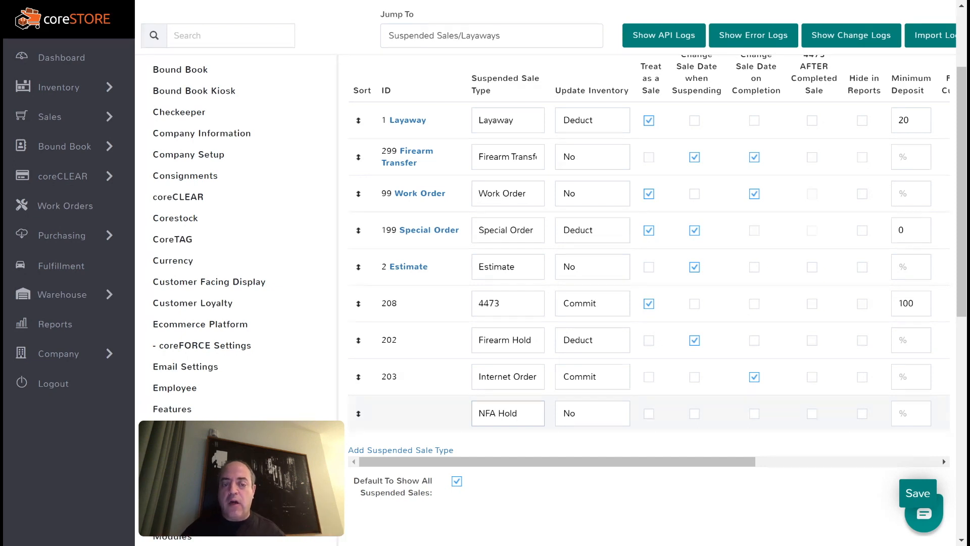
left_click(588, 422)
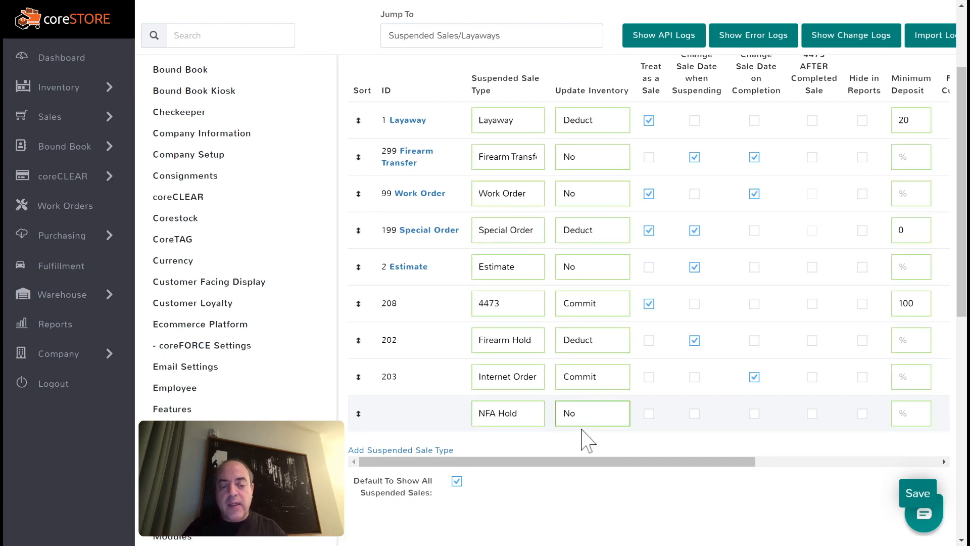
Set NFA Hold to Commit inventory, with Treat as a Sale and Change Sale Date on Completion ticked
left_click(583, 454)
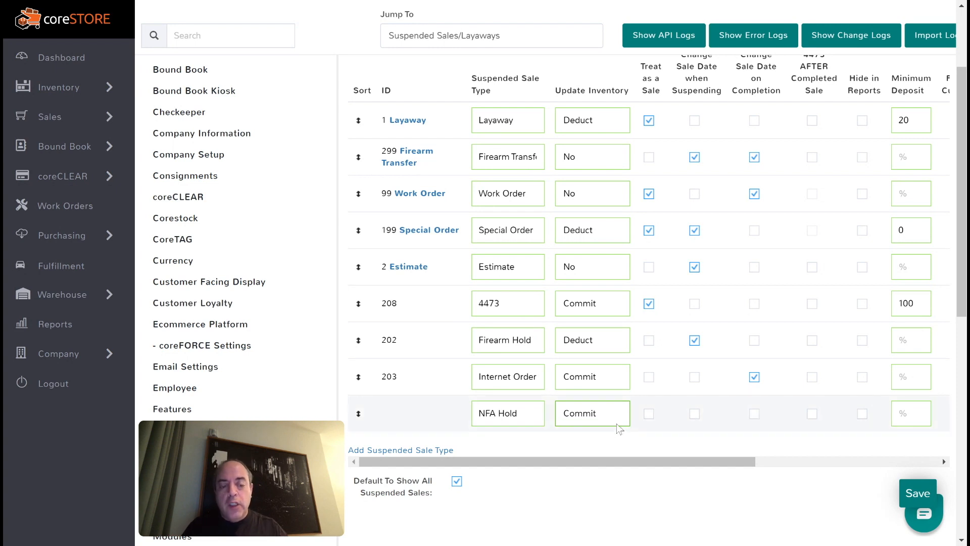
left_click(649, 414)
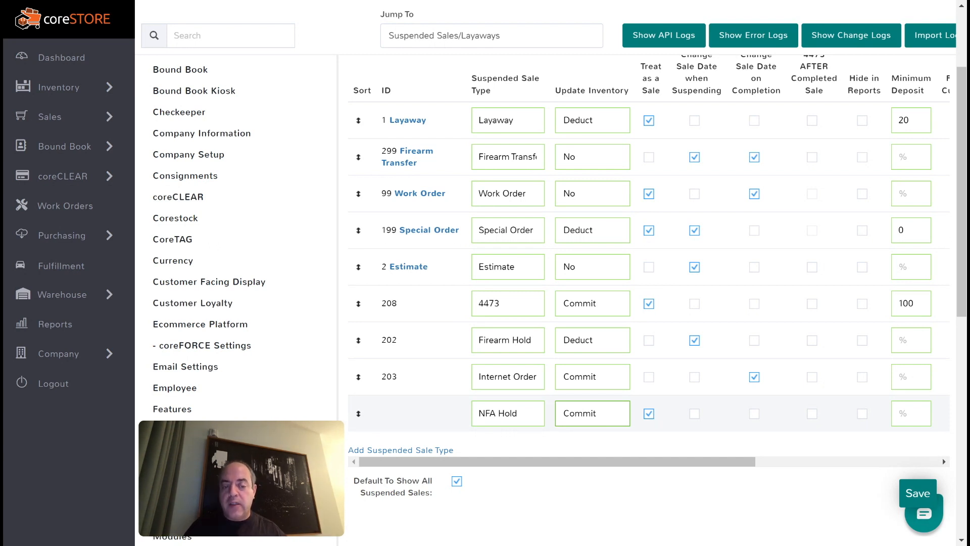
scroll(560, 300, "up", 1)
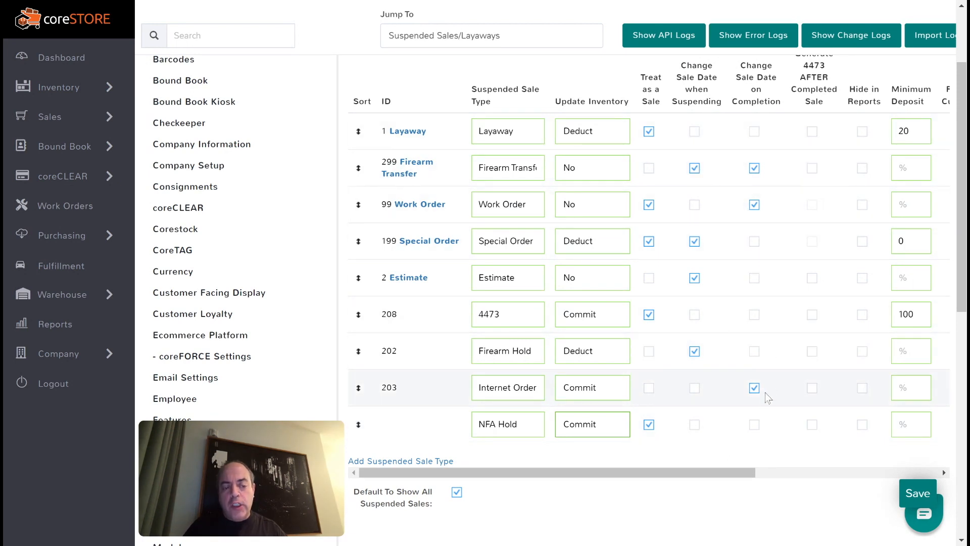
left_click(755, 425)
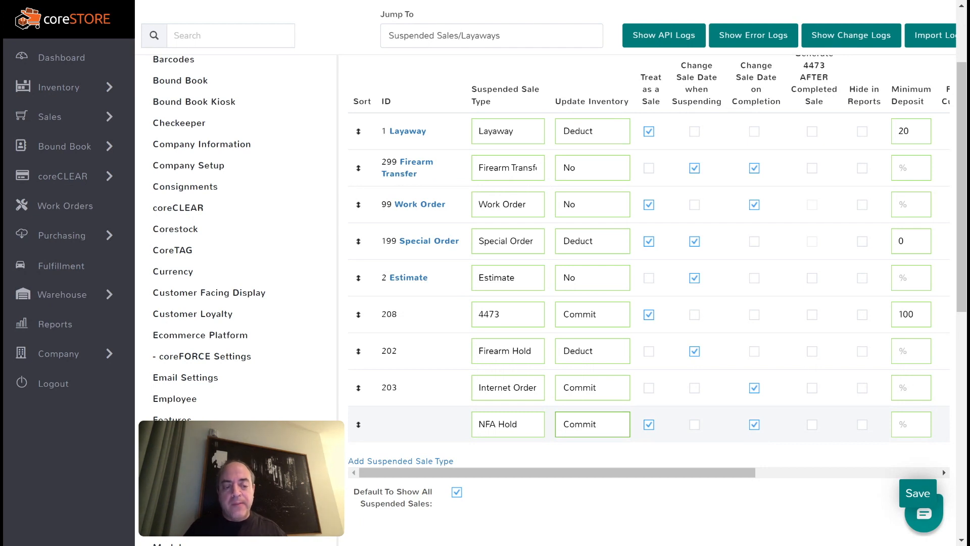
scroll(808, 404, "up", 1)
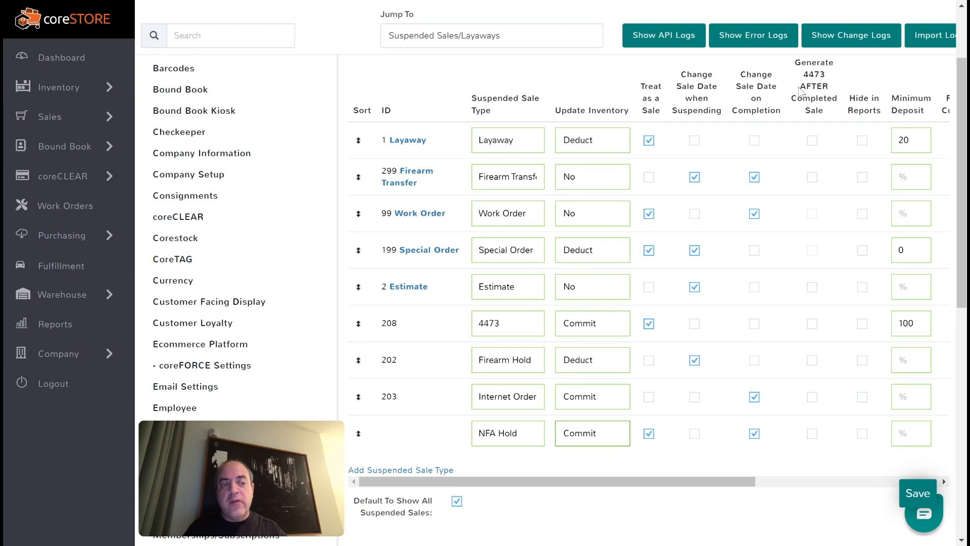
scroll(818, 253, "down", 3)
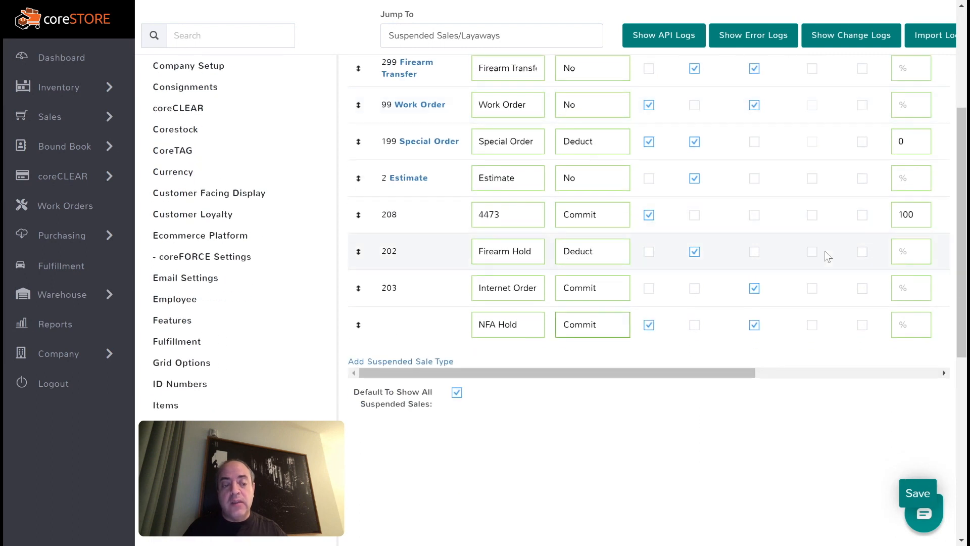
Tick Generate 4473 AFTER Completed Sale for NFA Hold
left_click(812, 326)
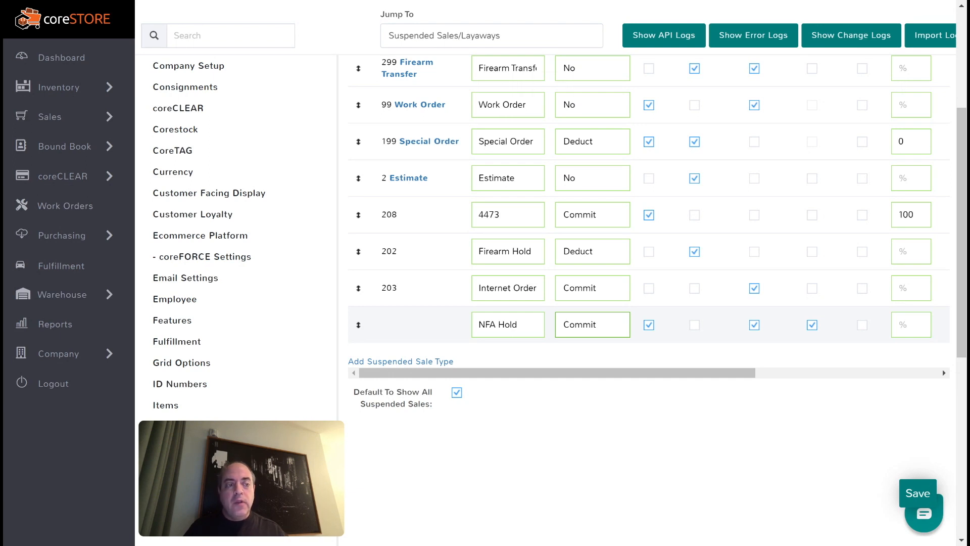
scroll(807, 312, "up", 3)
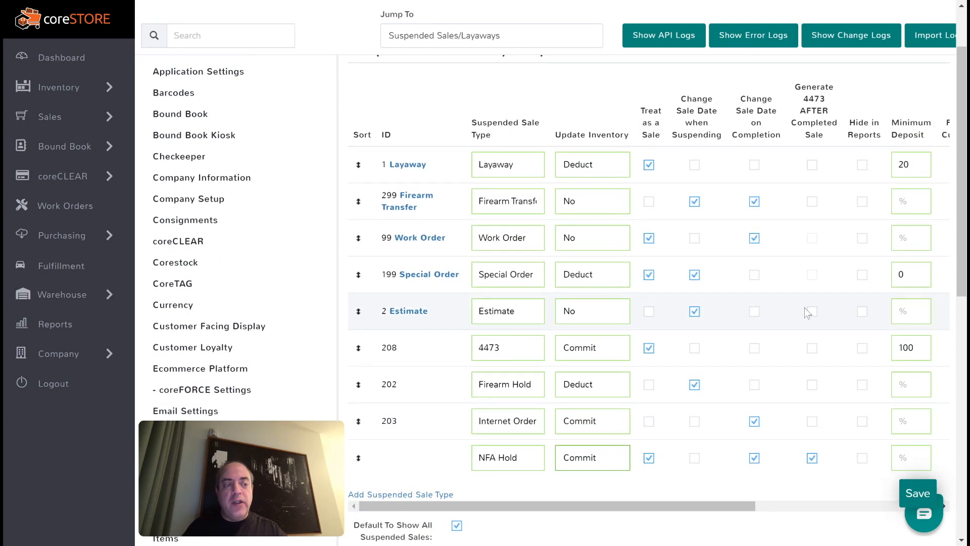
scroll(822, 263, "right", 2)
scroll(822, 261, "down", 1)
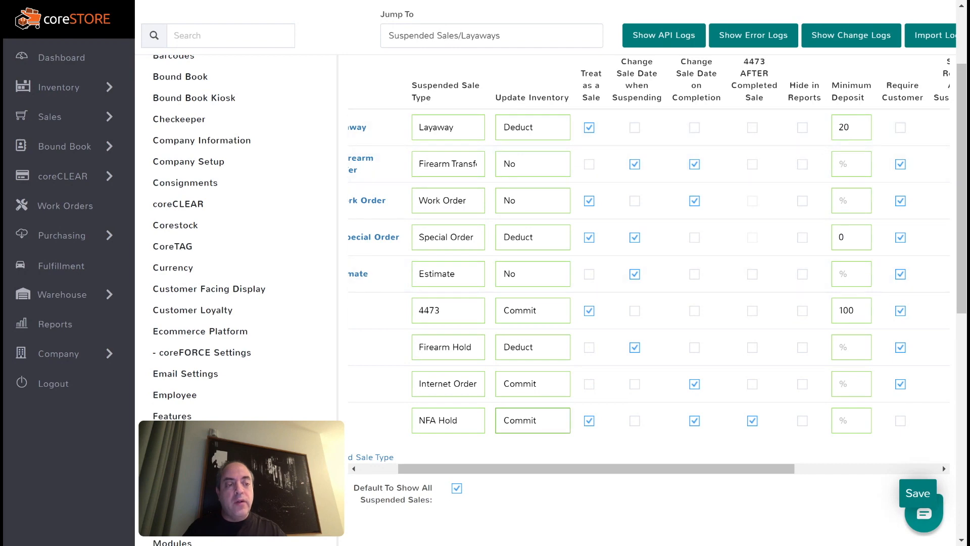
scroll(834, 283, "down", 1)
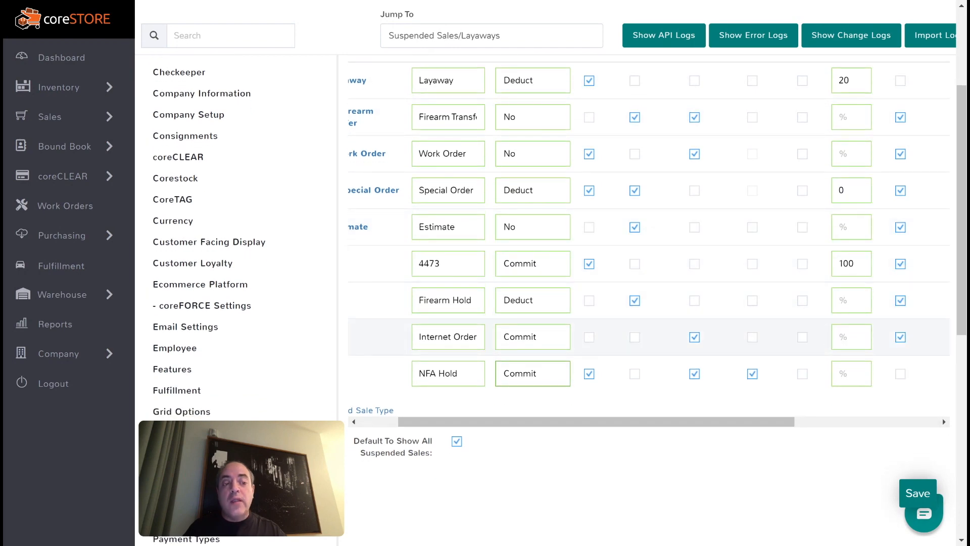
scroll(834, 338, "up", 2)
scroll(834, 339, "down", 3)
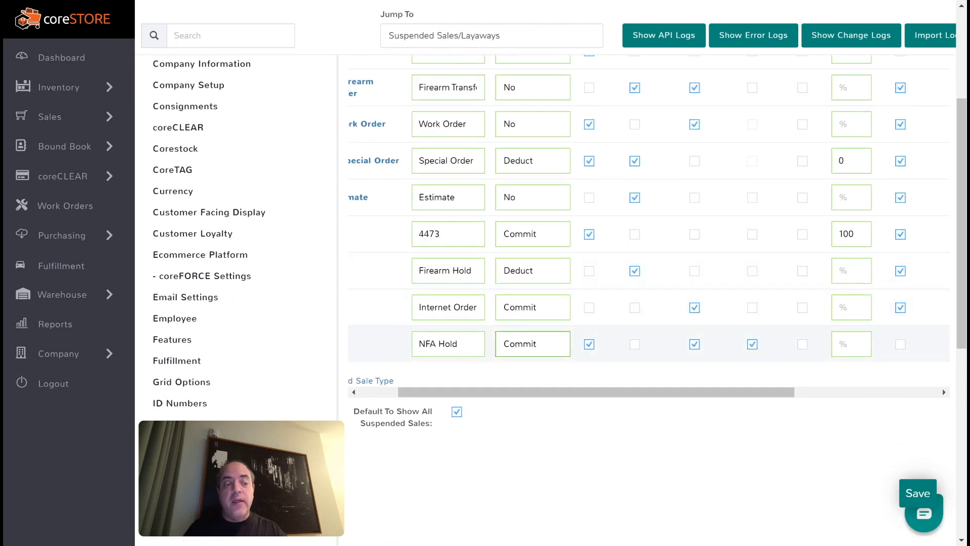
Enter a Minimum Deposit of 100 for NFA Hold
left_click(851, 344)
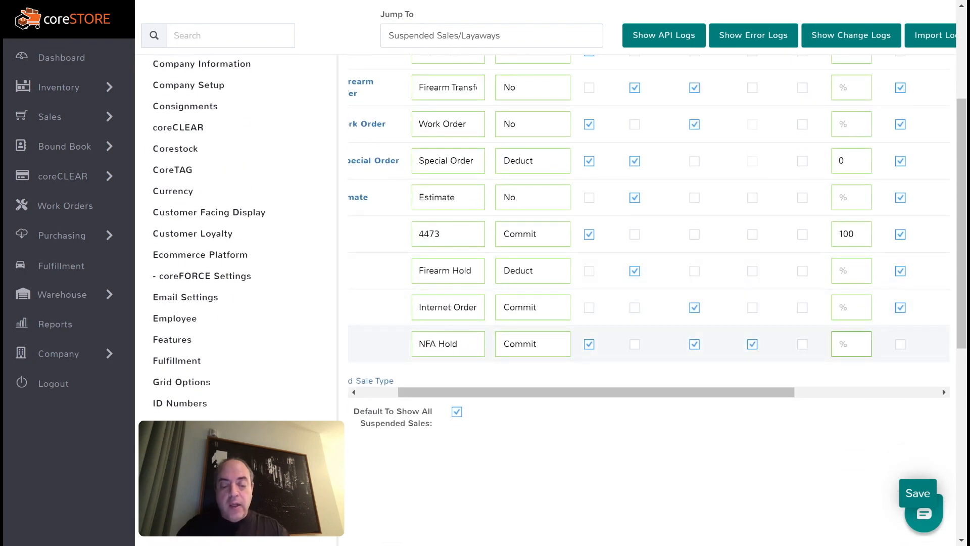
type("100")
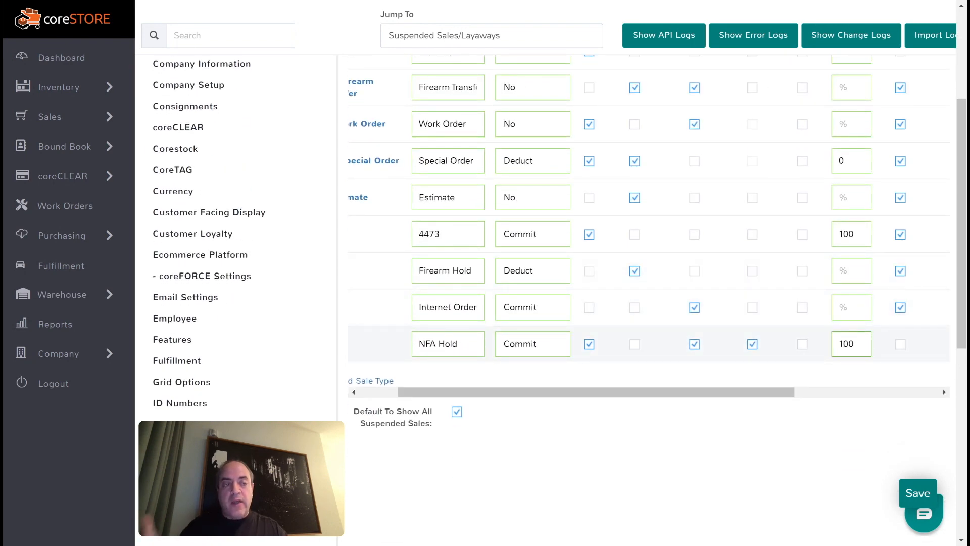
scroll(648, 253, "up", 2)
scroll(649, 253, "down", 2)
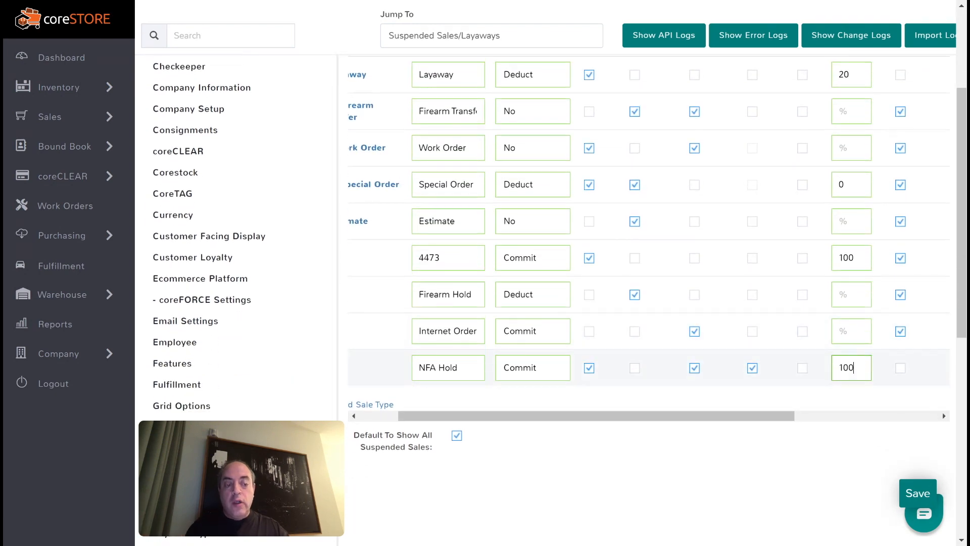
scroll(649, 253, "up", 3)
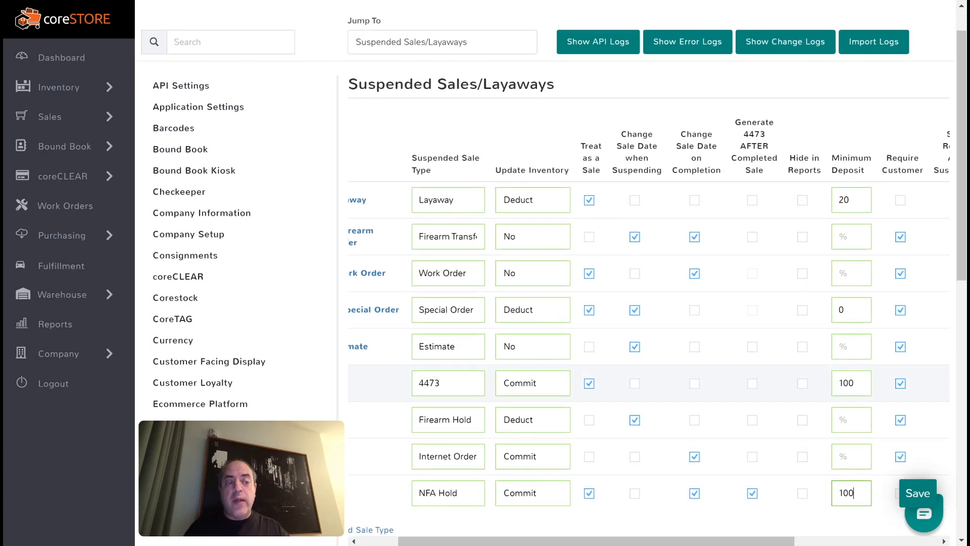
scroll(649, 252, "down", 2)
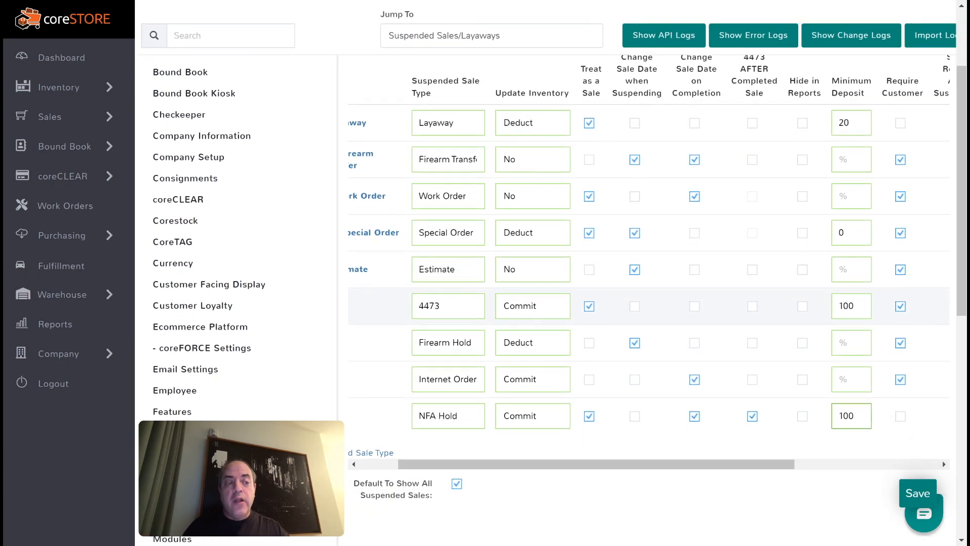
Tick Require Customer for the NFA Hold sale type
left_click(901, 416)
scroll(649, 343, "right", 2)
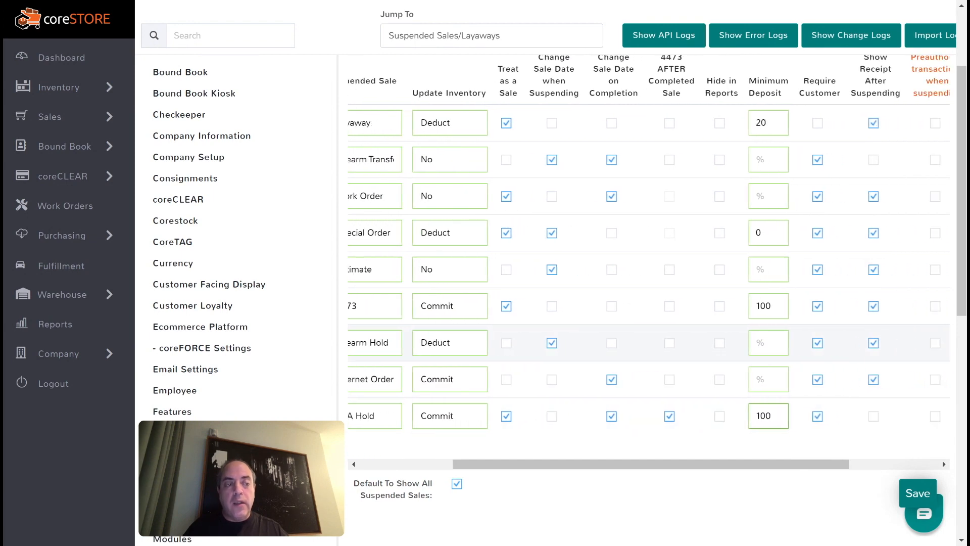
scroll(648, 343, "up", 1)
scroll(844, 344, "up", 1)
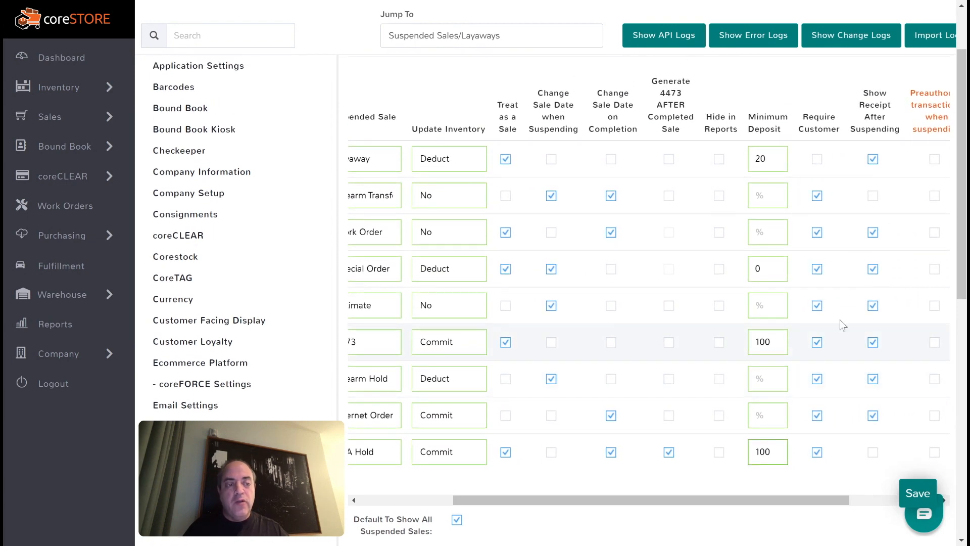
scroll(872, 381, "down", 3)
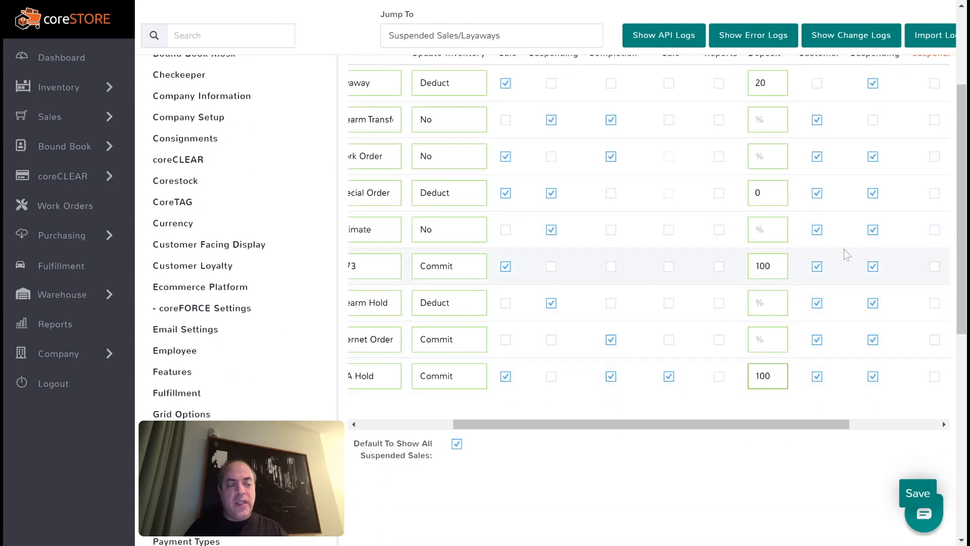
scroll(847, 254, "up", 2)
scroll(847, 254, "up", 1)
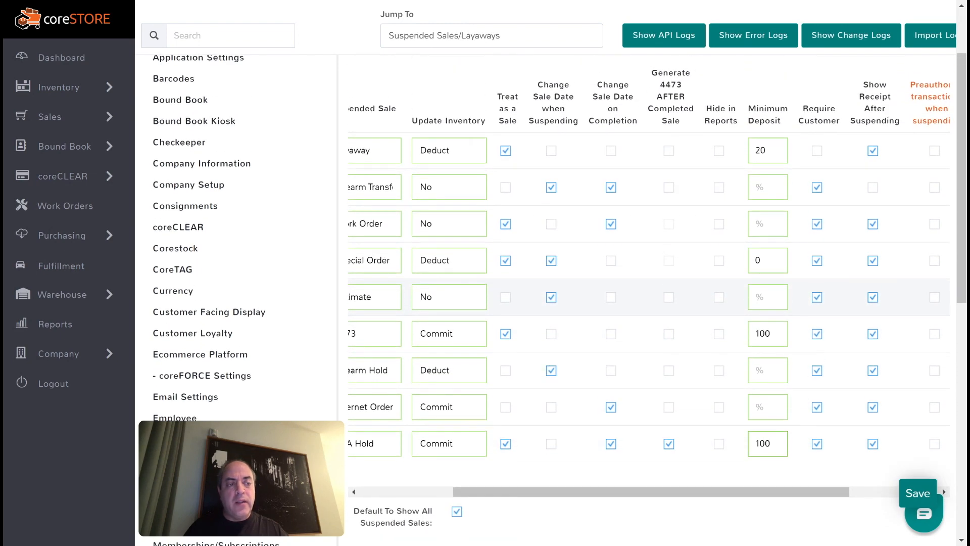
Scroll across the table to review NFA Hold's remaining settings, including Receipt After Suspending
scroll(846, 254, "right", 3)
scroll(839, 260, "right", 1)
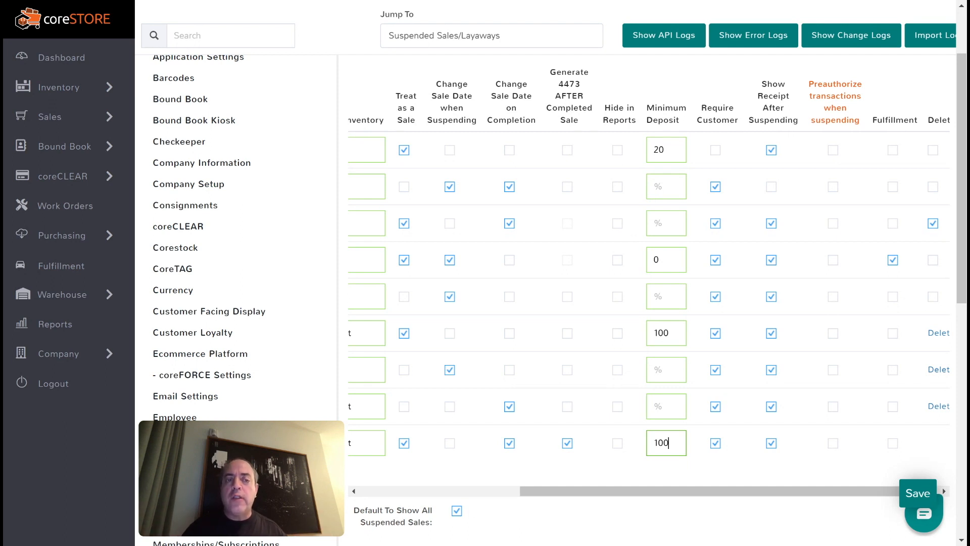
scroll(556, 298, "down", 1)
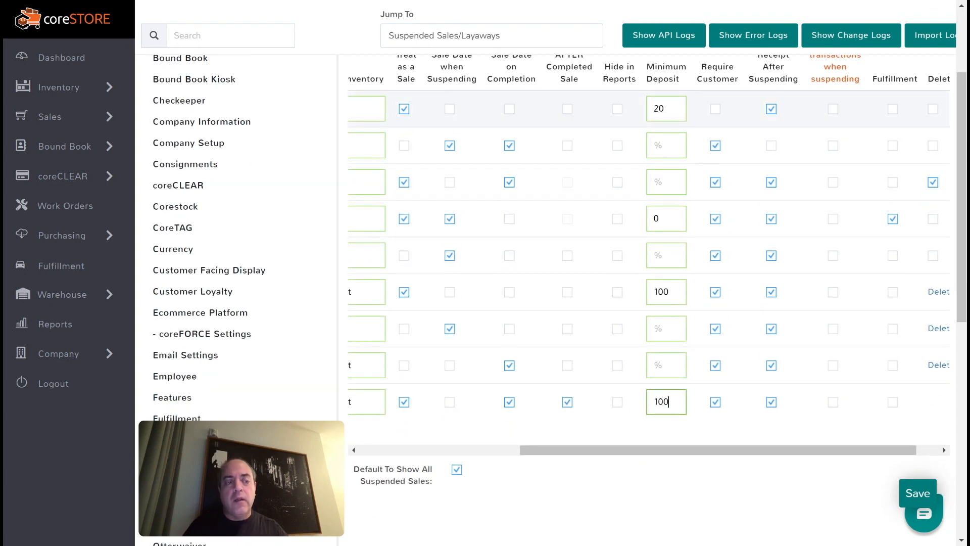
scroll(856, 147, "right", 1)
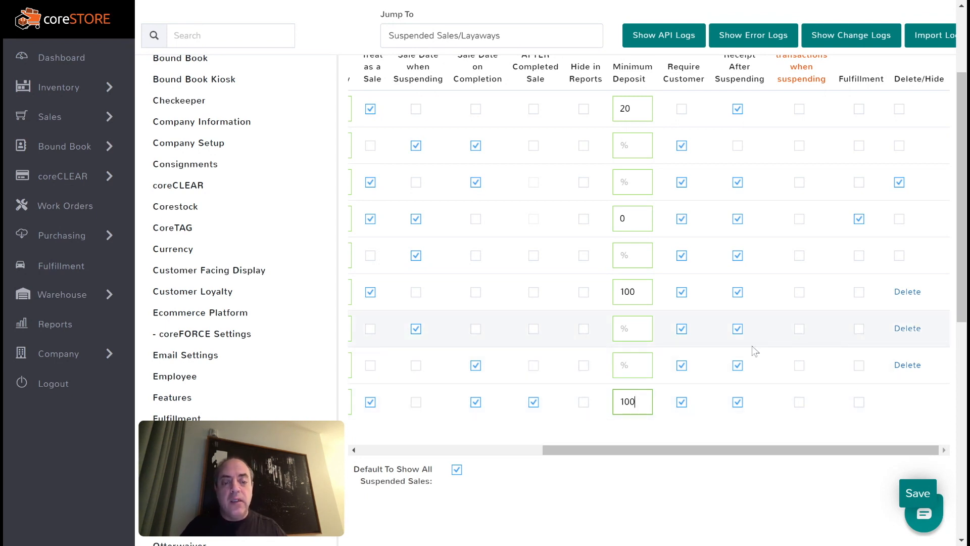
scroll(748, 328, "left", 5)
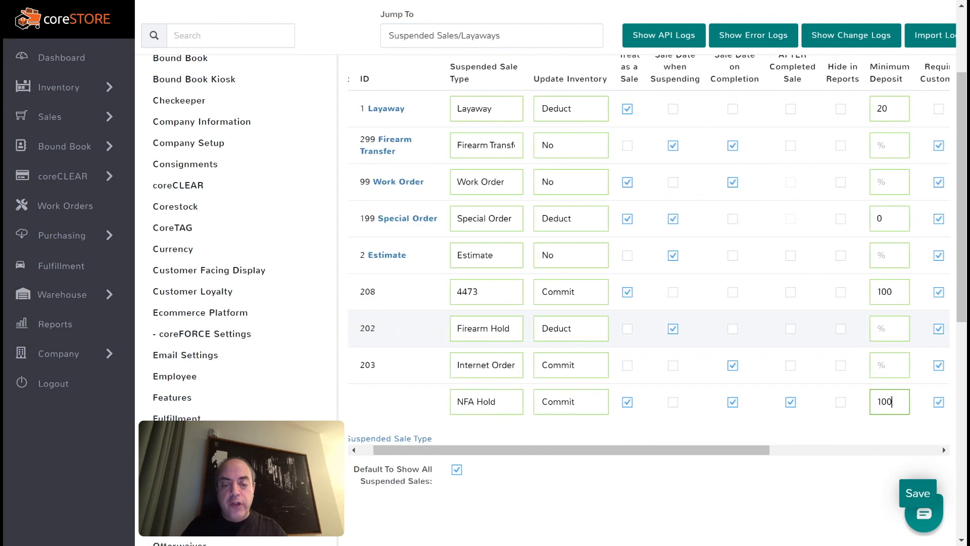
scroll(649, 254, "left", 1)
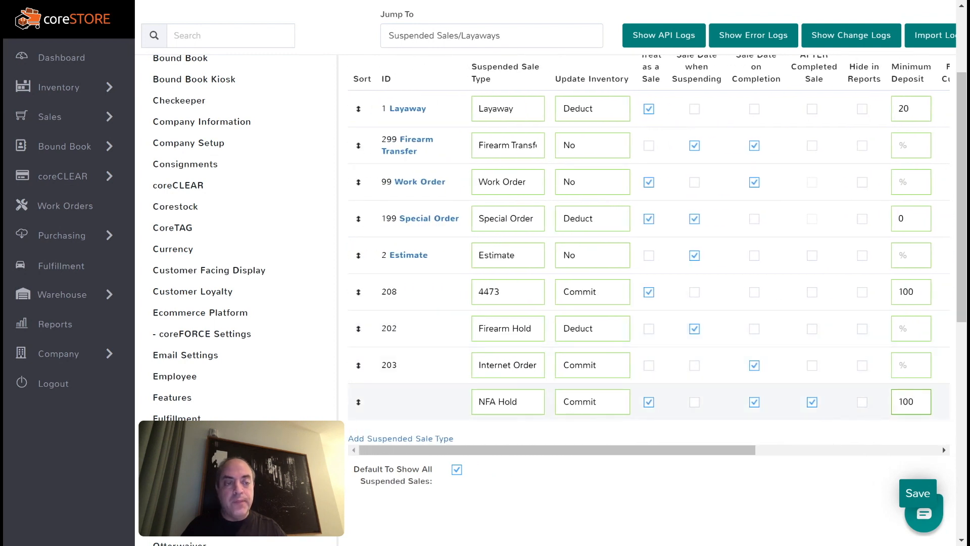
Save the NFA Hold settings and add item VL551002, the $699.00 MAXIM 9S silencer, to a sale
left_click(918, 493)
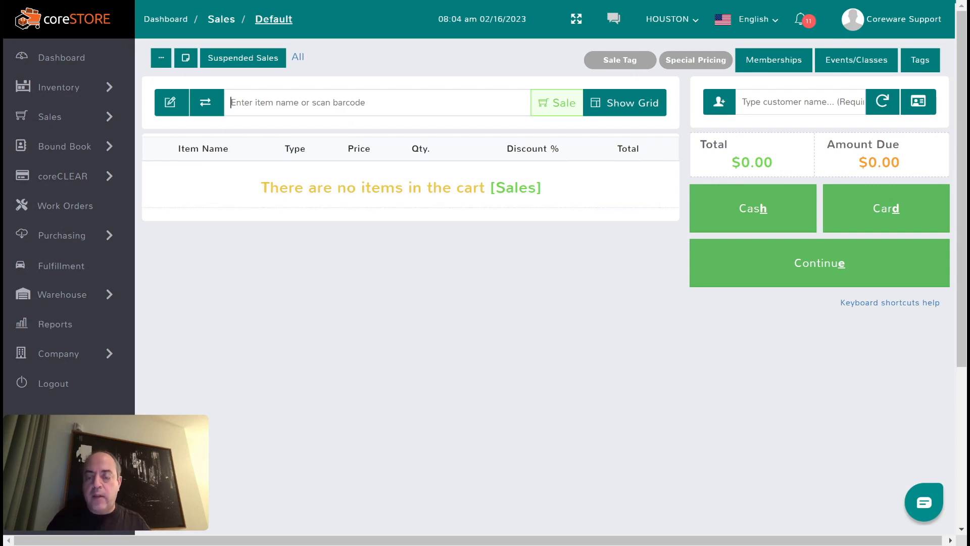
type("VL551002")
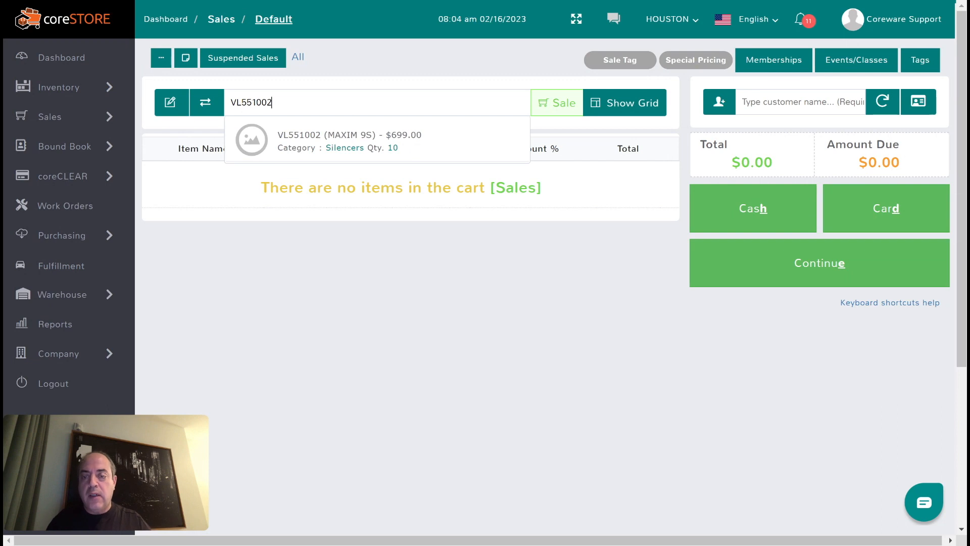
key("Return")
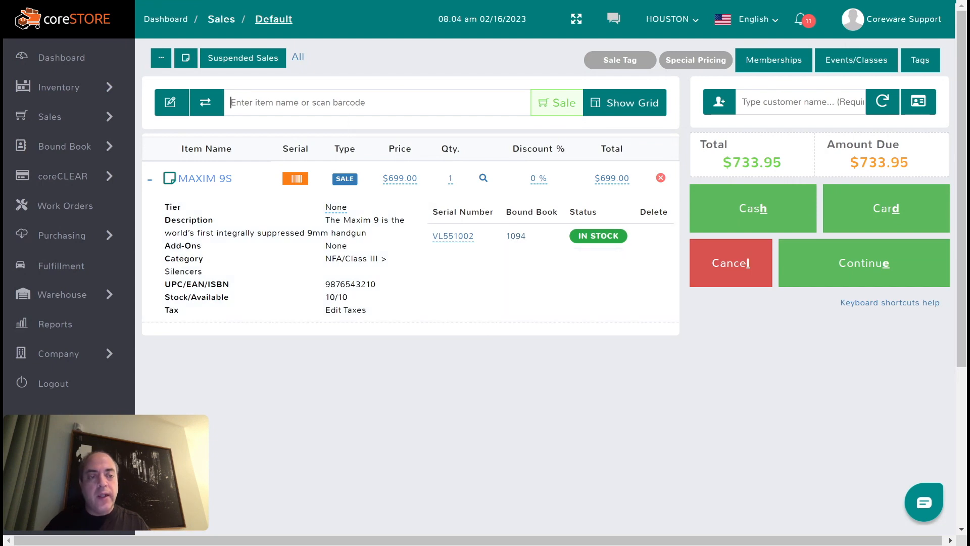
Attach the matching customer to the MAXIM 9S sale, declining to apply their points
type("jimm")
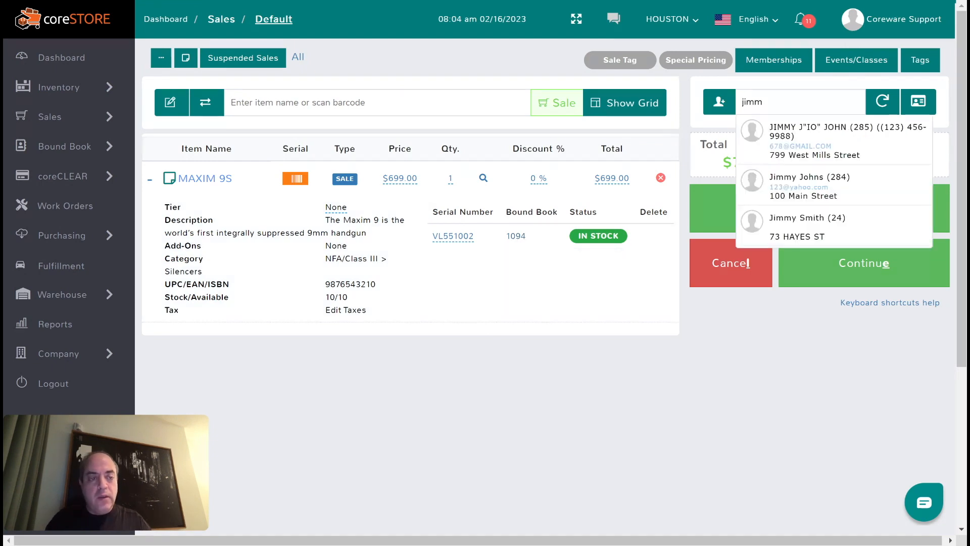
left_click(781, 133)
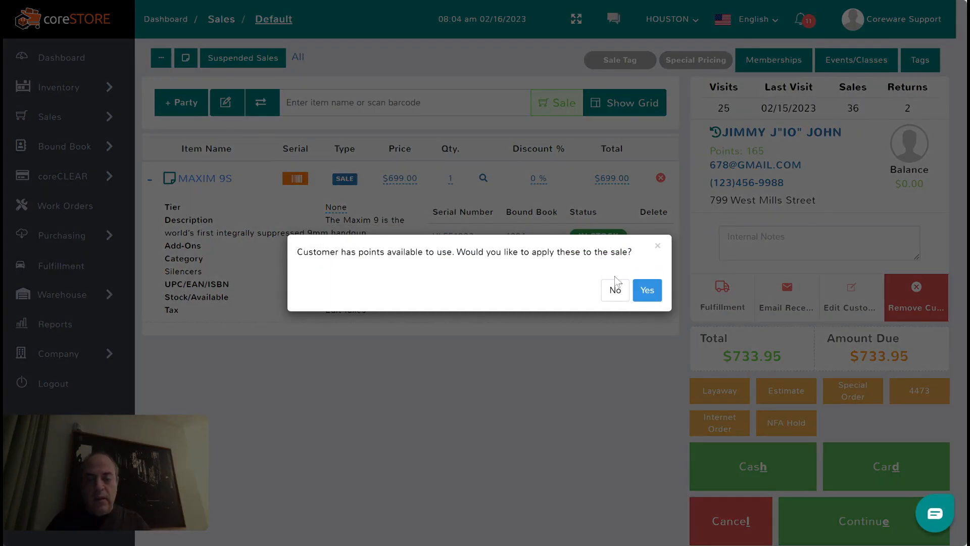
left_click(614, 290)
scroll(645, 391, "down", 2)
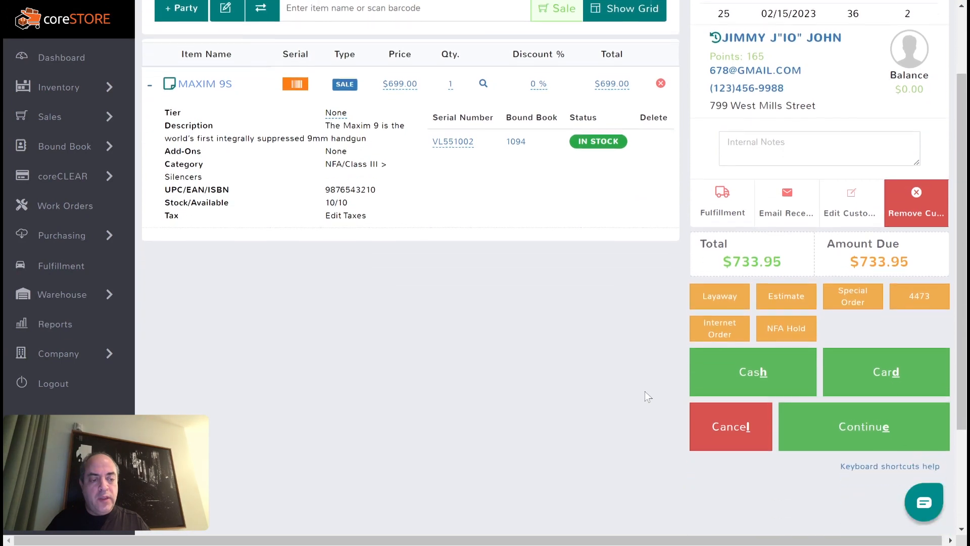
scroll(644, 391, "up", 2)
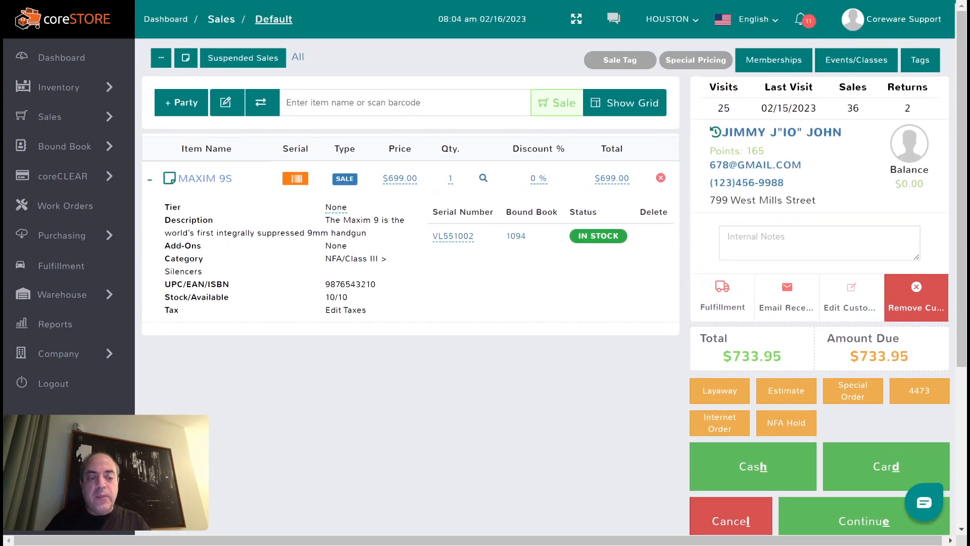
scroll(786, 277, "down", 3)
scroll(786, 276, "up", 3)
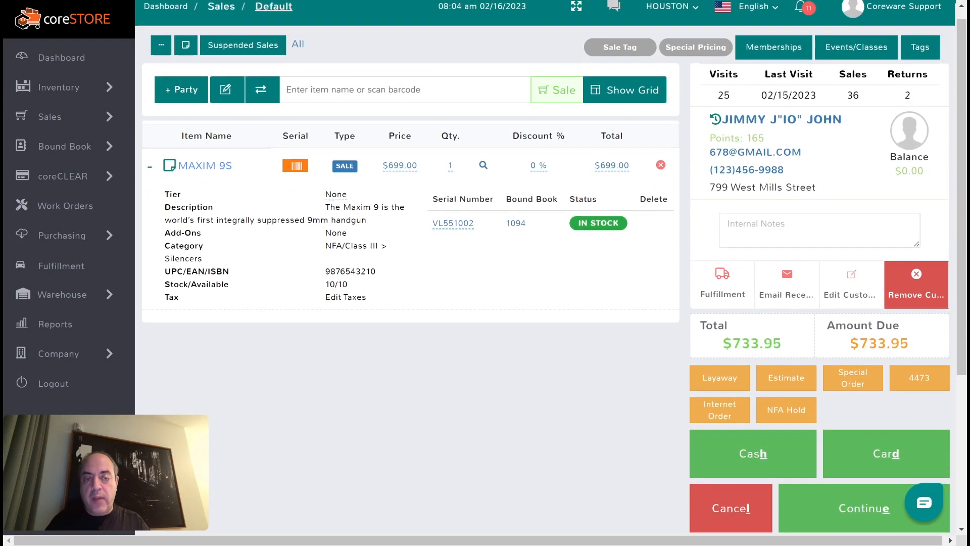
scroll(786, 188, "down", 2)
scroll(786, 188, "up", 2)
scroll(787, 188, "down", 2)
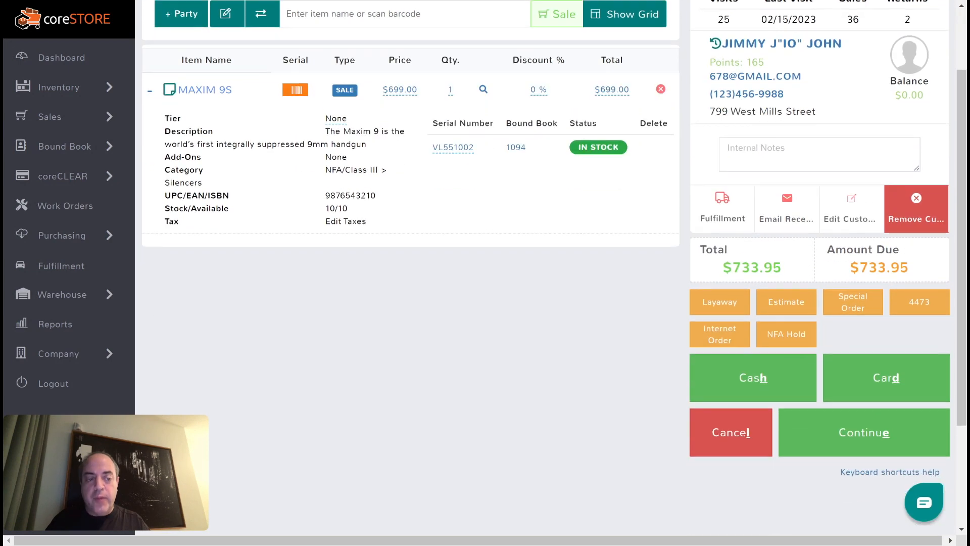
Go to the checkout payment options and return to the $733.95 sale
left_click(882, 435)
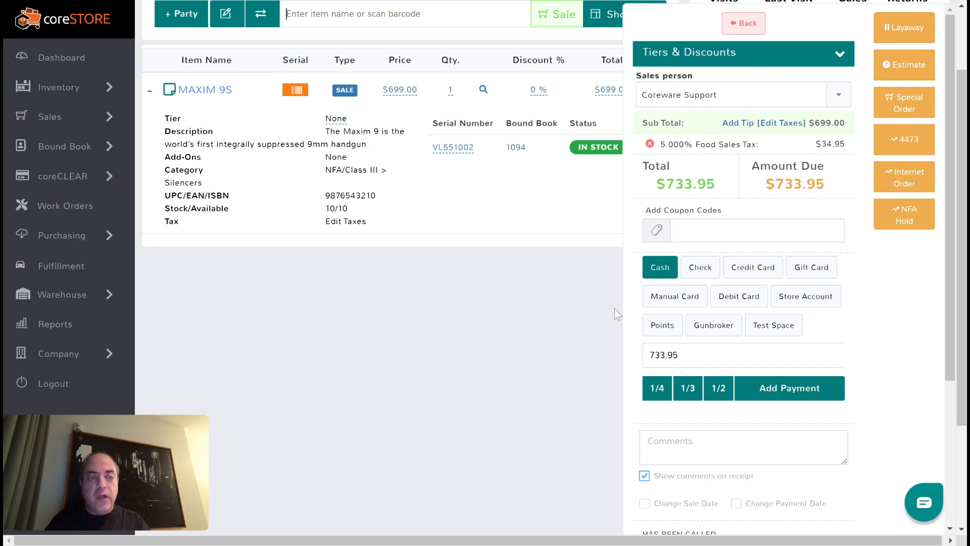
scroll(618, 314, "up", 2)
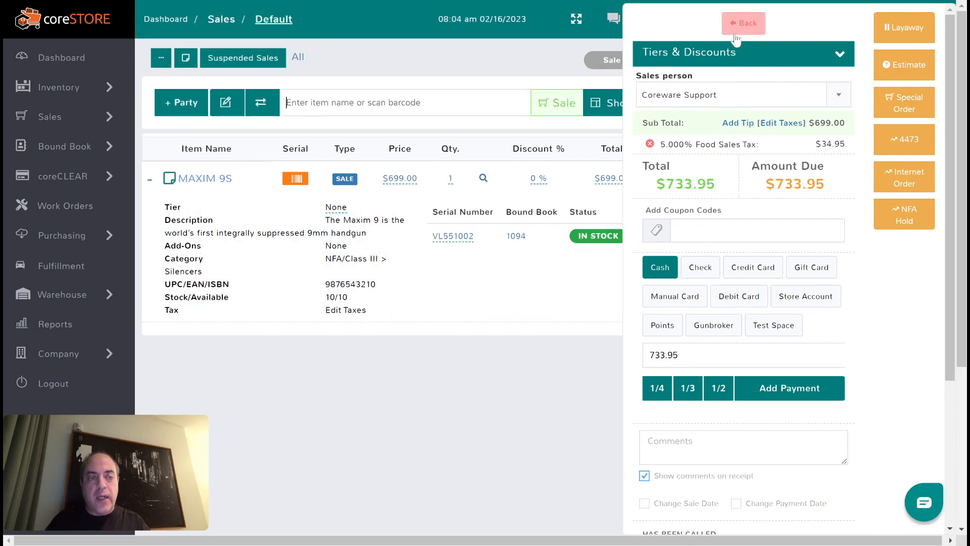
left_click(736, 33)
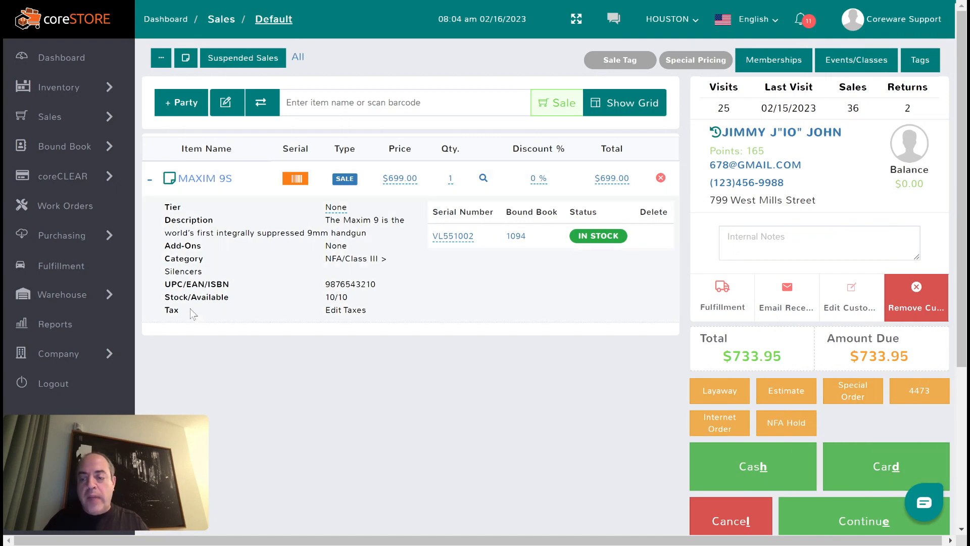
mouse_move(85, 357)
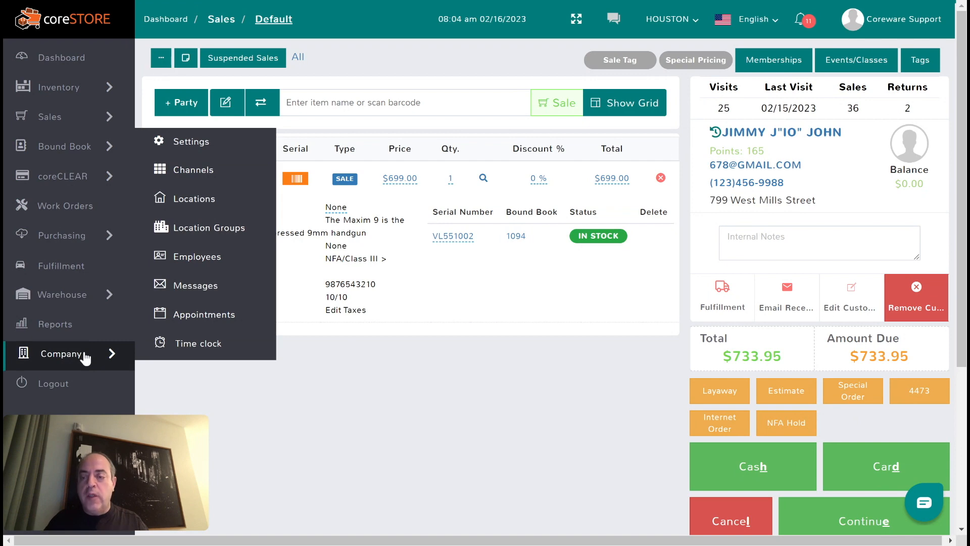
Change the HOUSTON location's Test register interface from Legacy to Default and save
left_click(196, 201)
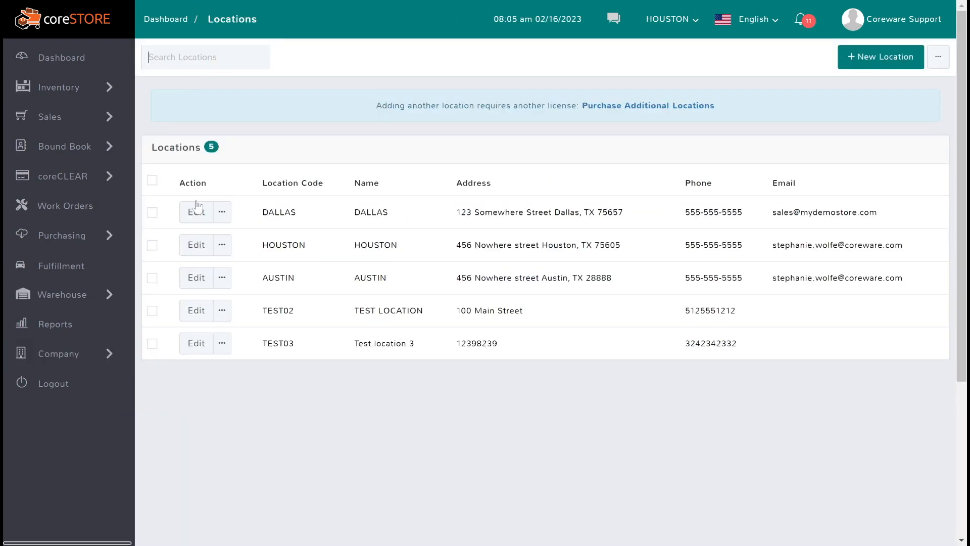
left_click(197, 246)
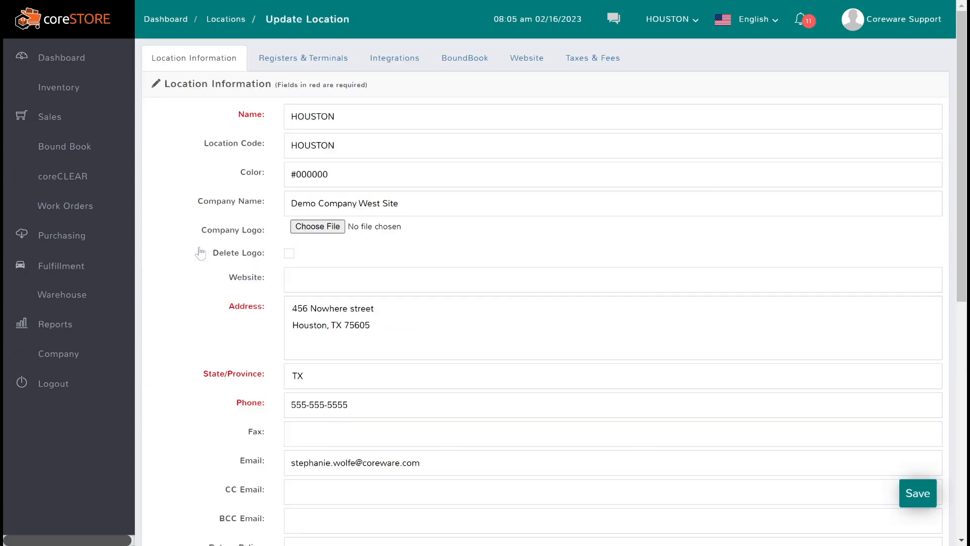
left_click(310, 63)
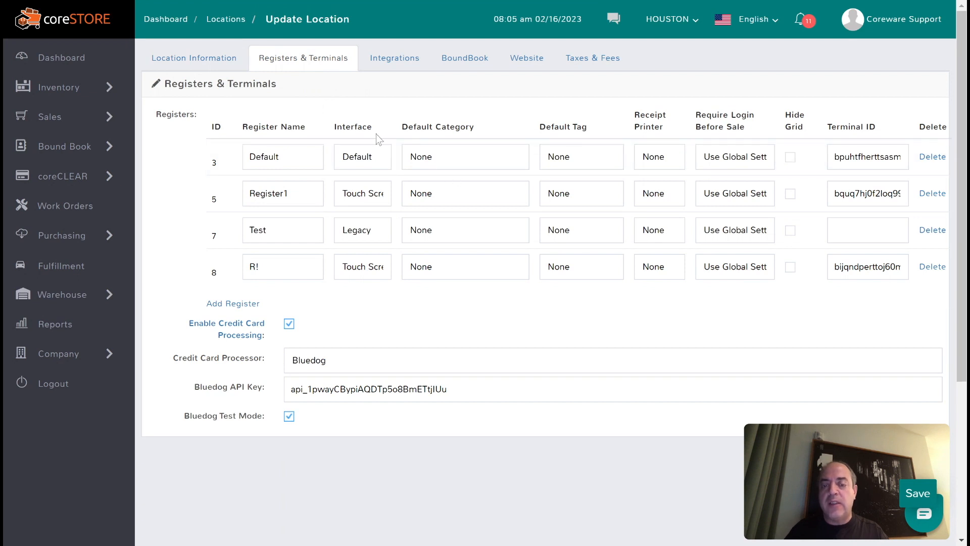
left_click(364, 158)
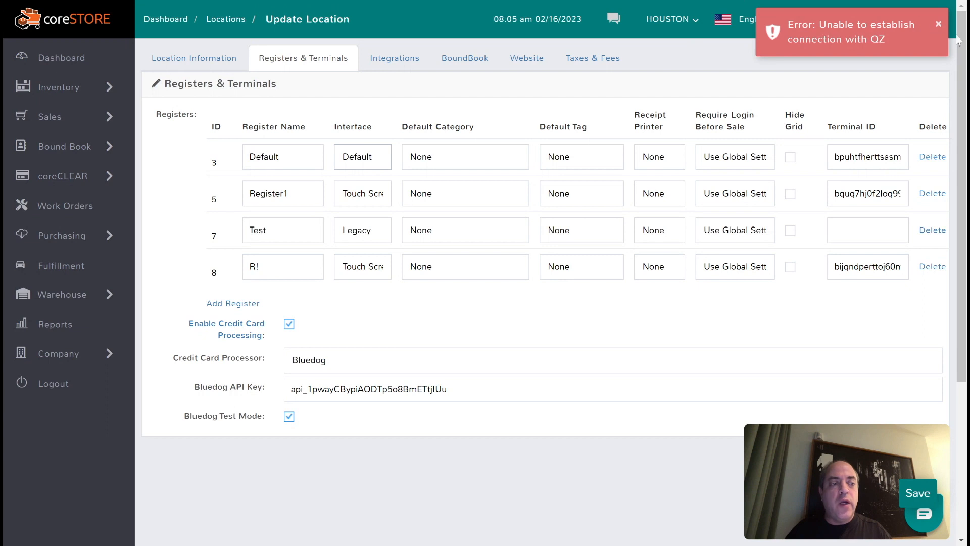
left_click(938, 24)
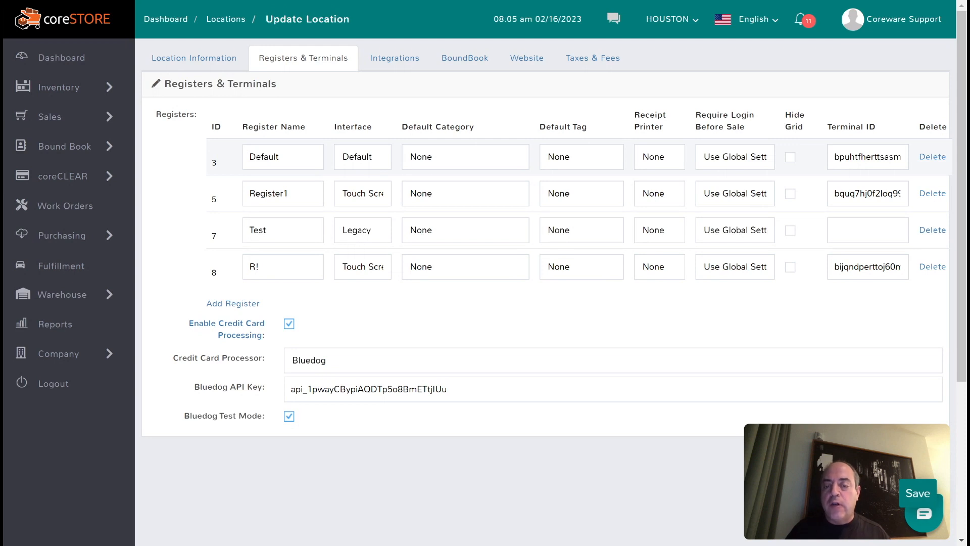
left_click(363, 252)
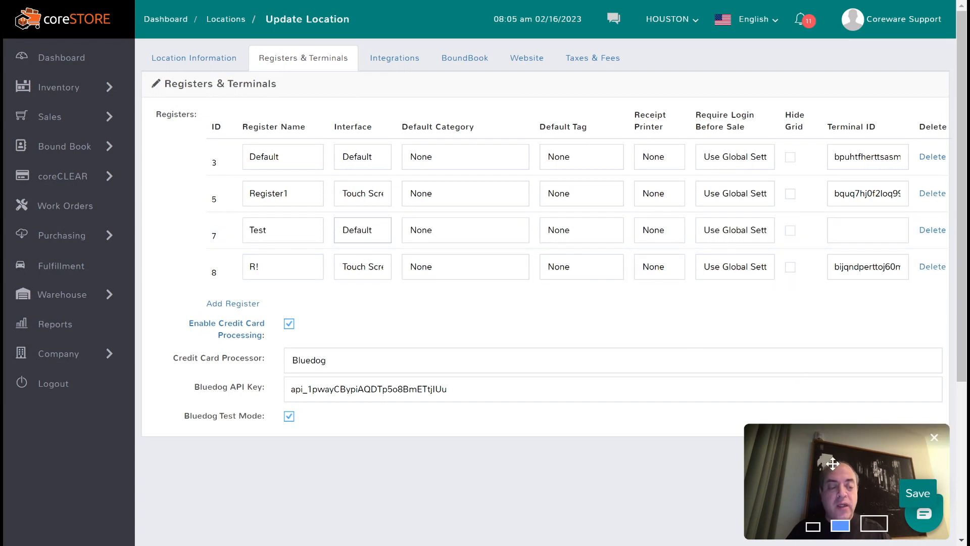
left_click_drag(833, 463, 140, 454)
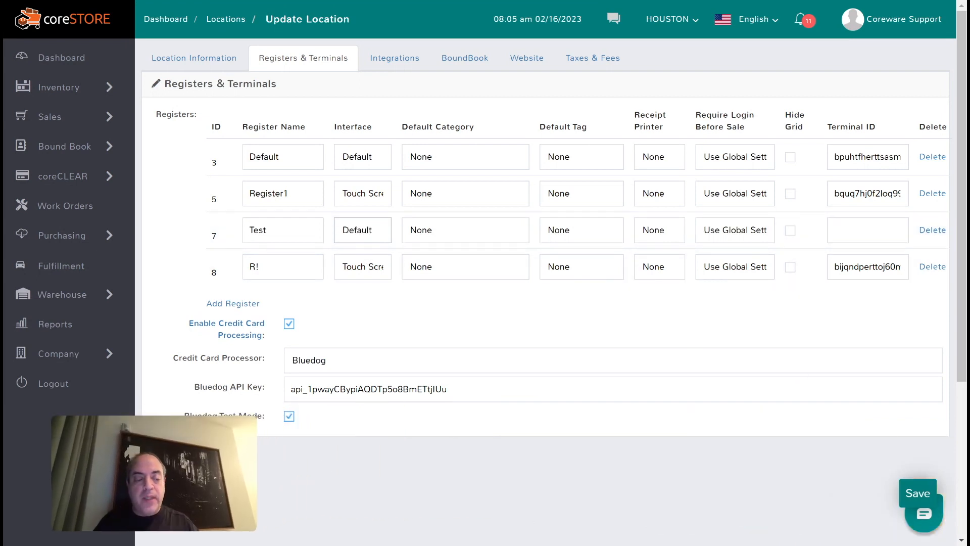
left_click(912, 493)
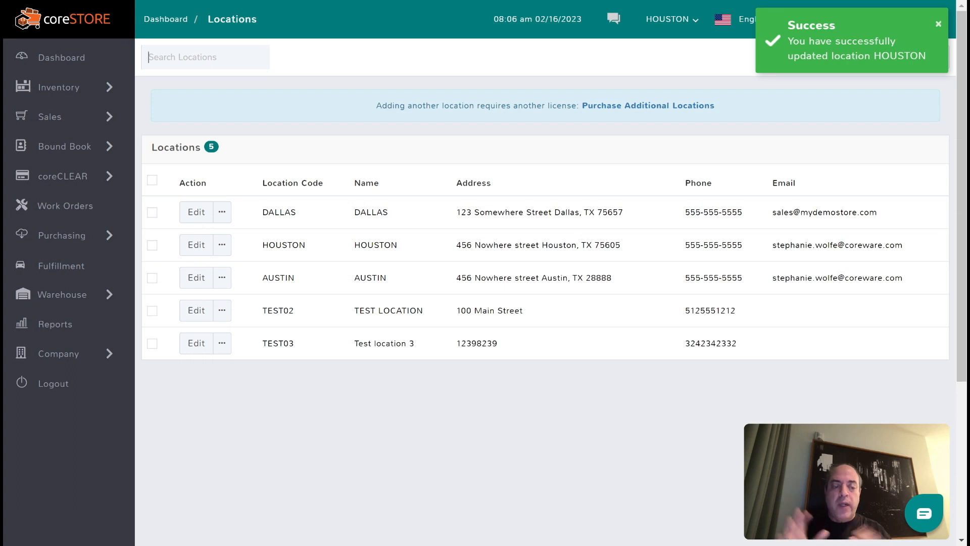
Reopen the sale, pay $733.95 in cash, and suspend it as NFA Hold
mouse_move(71, 123)
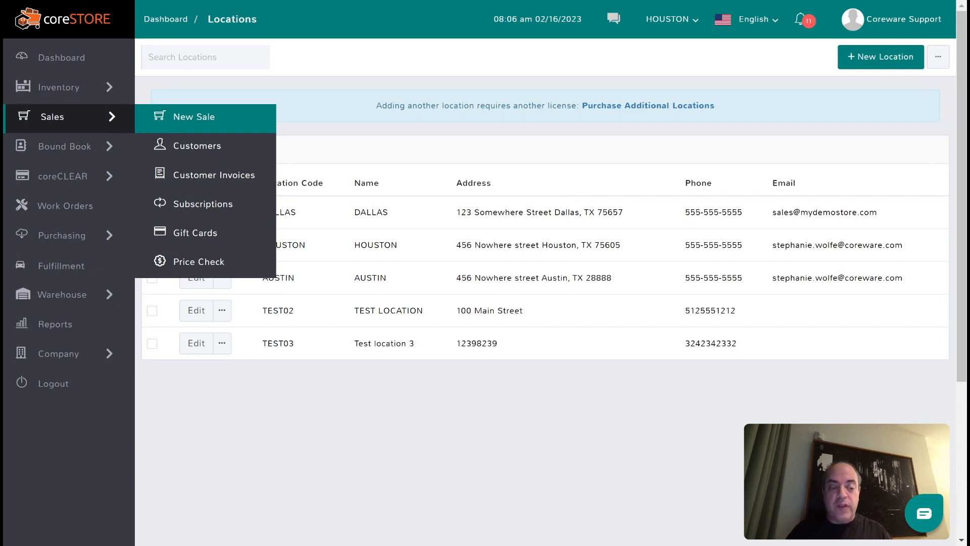
left_click(172, 122)
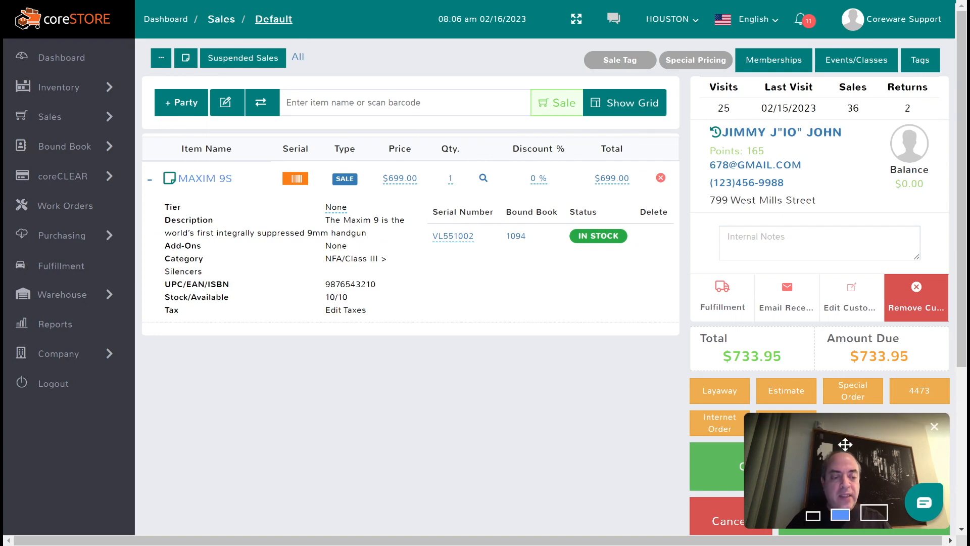
left_click_drag(846, 448, 149, 456)
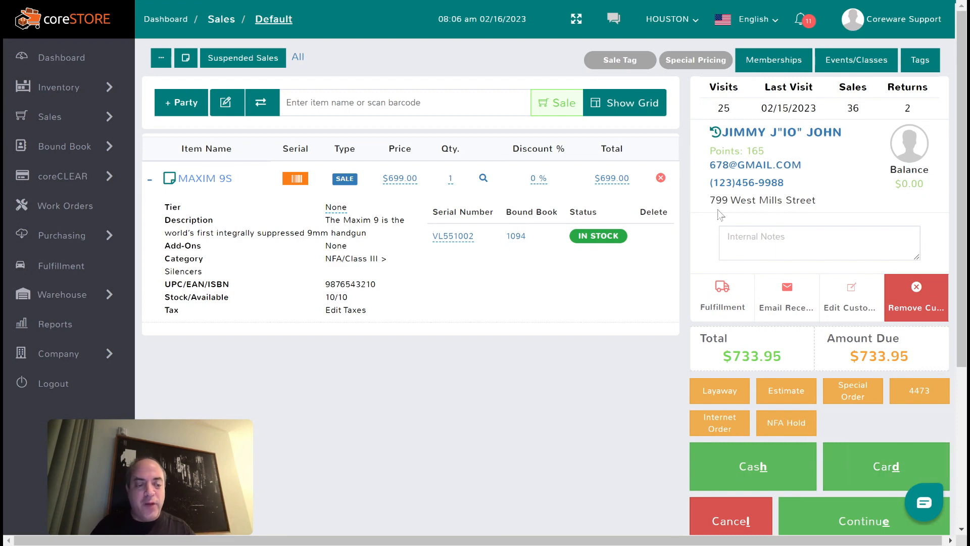
scroll(787, 277, "down", 2)
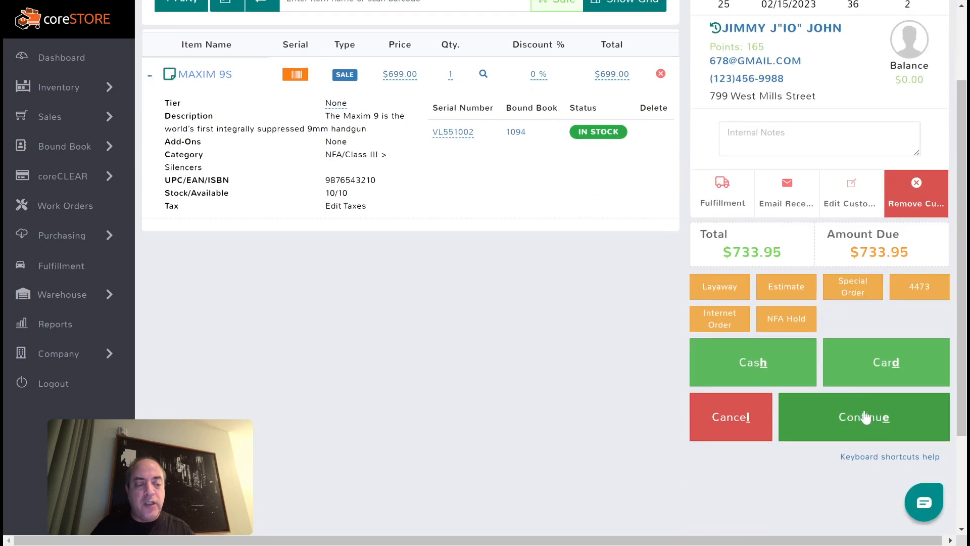
left_click(862, 422)
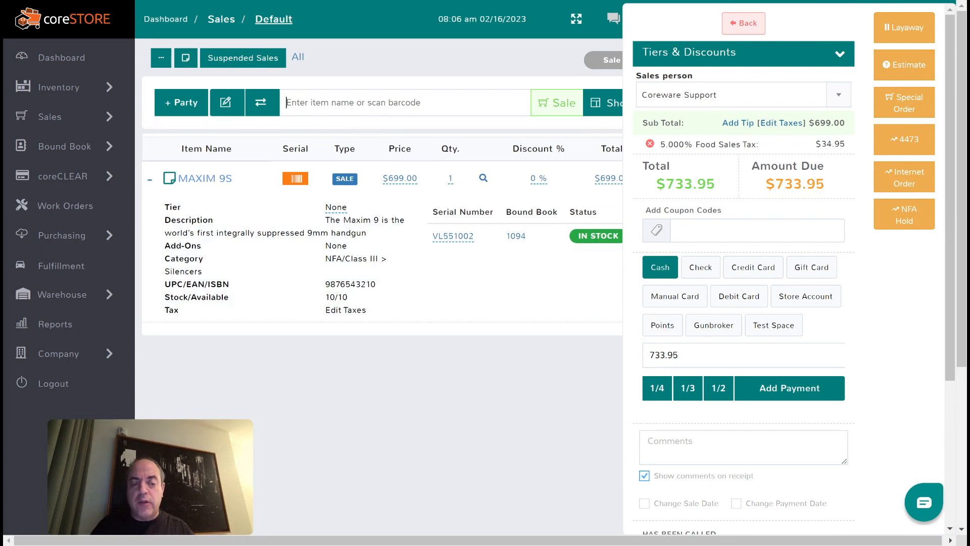
left_click(774, 389)
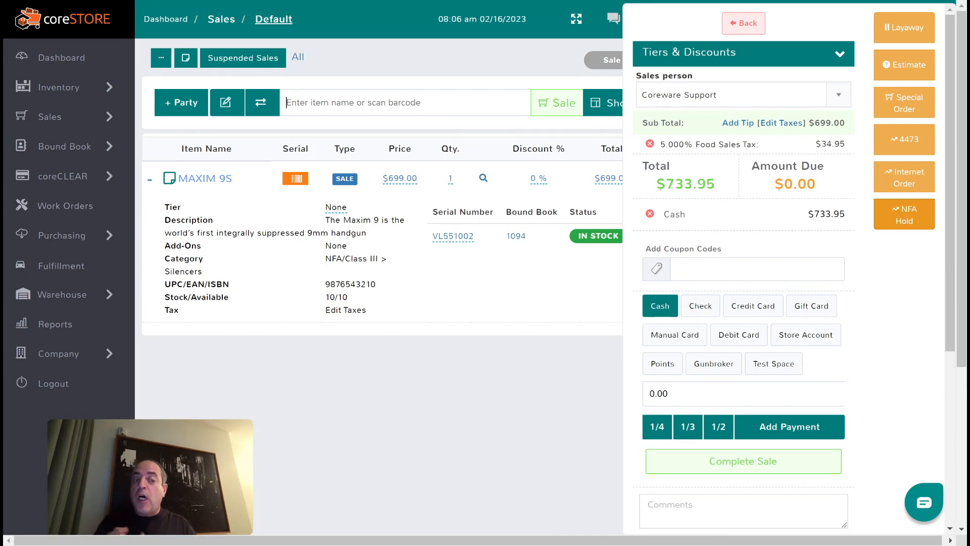
left_click(907, 217)
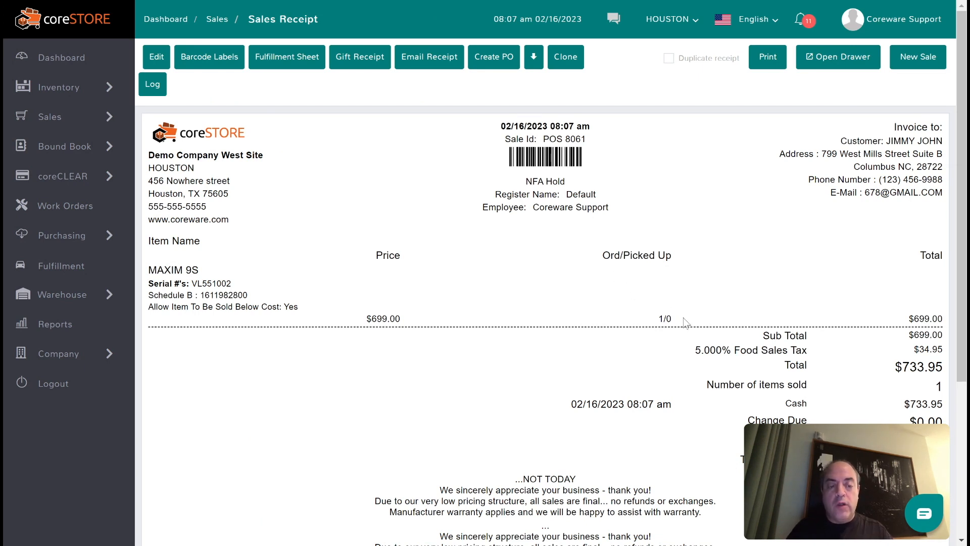
scroll(686, 325, "down", 2)
scroll(685, 324, "up", 2)
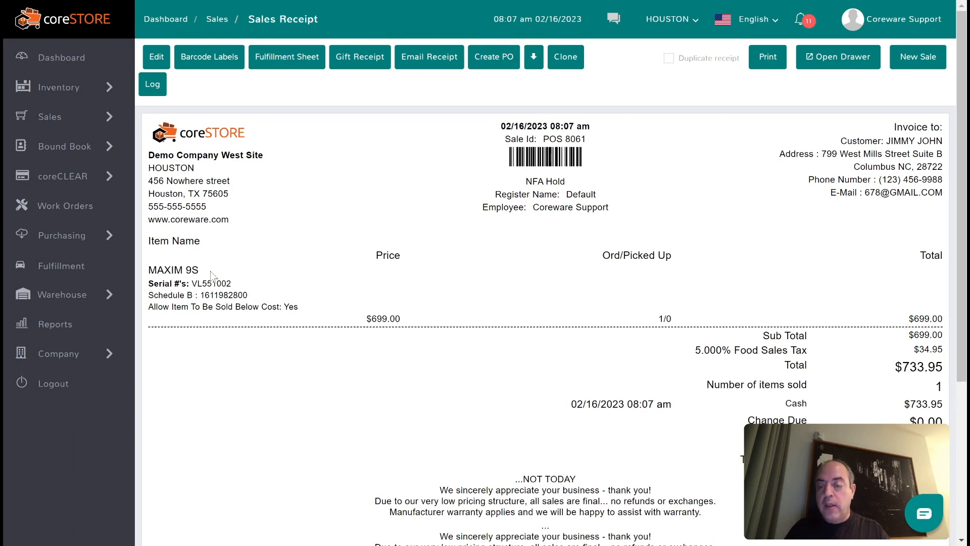
left_click_drag(200, 271, 148, 271)
key("ctrl+c")
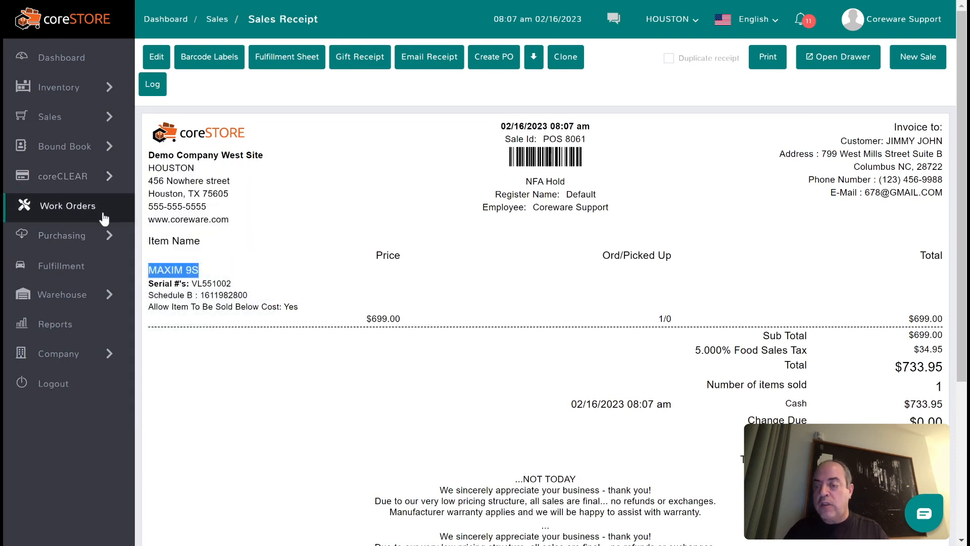
mouse_move(91, 111)
mouse_move(94, 87)
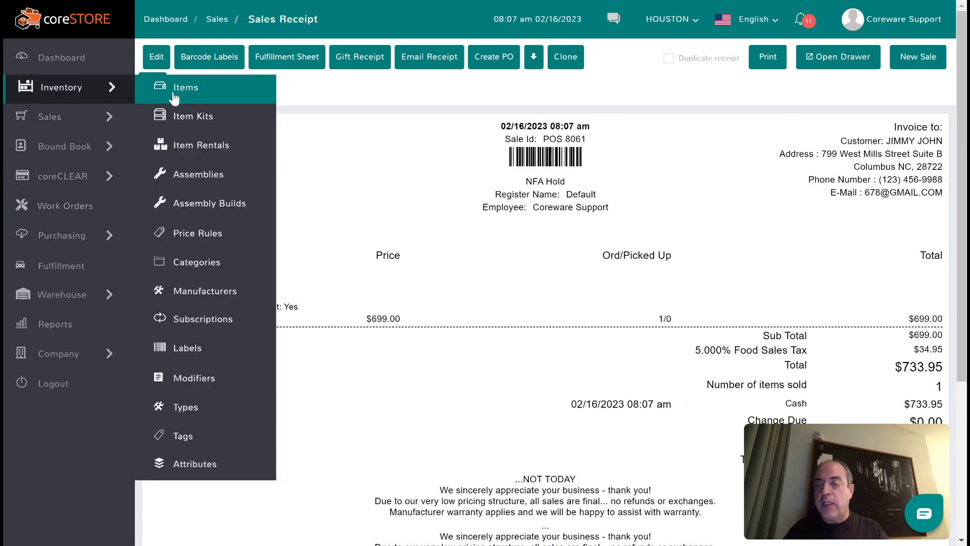
Check MAXIM 9S inventory (1 committed of 10 on hand), then start a new empty sale
left_click(175, 99)
key("ctrl+v")
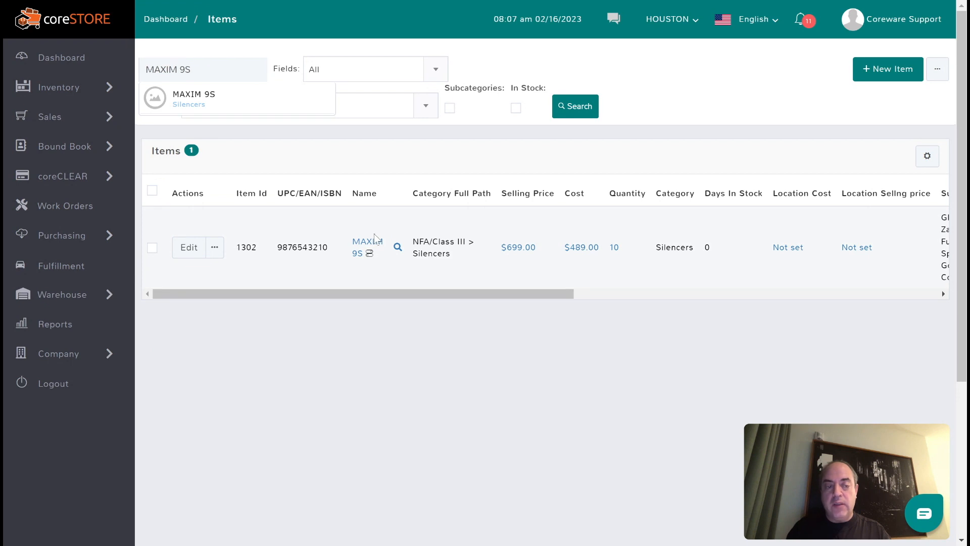
left_click(215, 252)
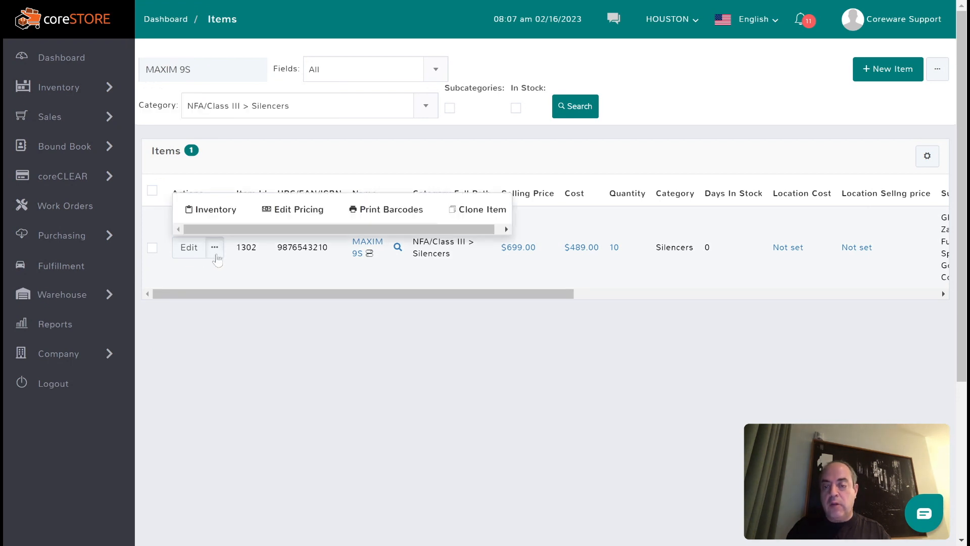
left_click(227, 210)
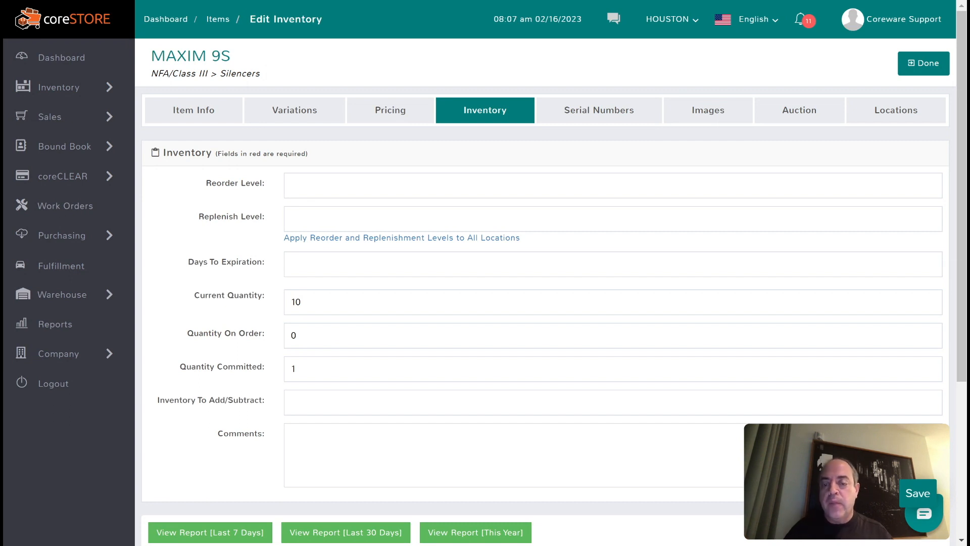
mouse_move(102, 124)
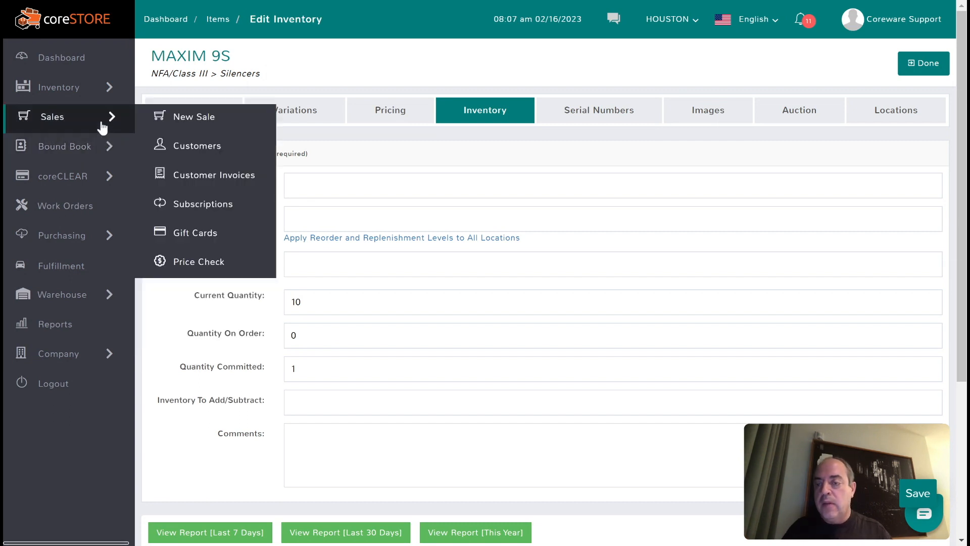
left_click(155, 127)
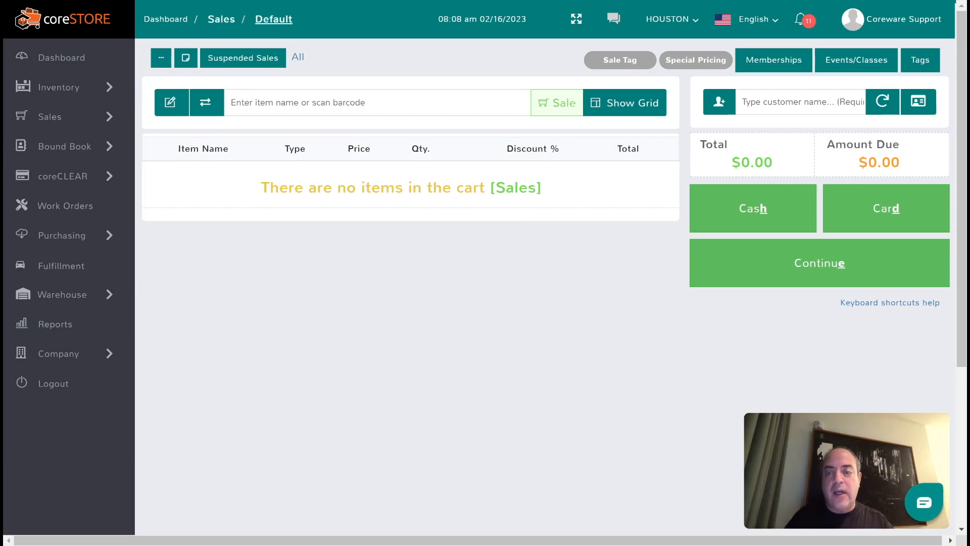
Filter Suspended Sales to type NFA Hold and unsuspend the $733.95 MAXIM 9S sale
left_click(264, 59)
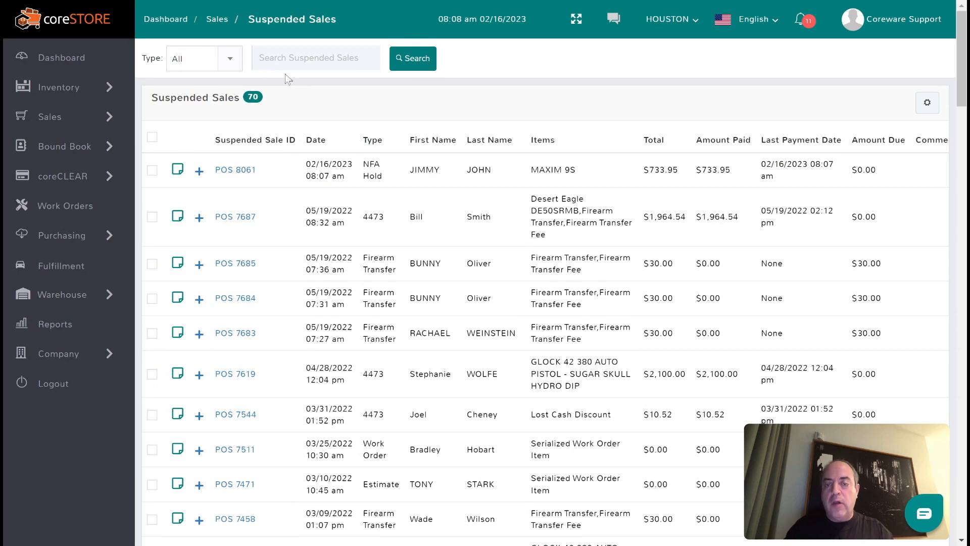
left_click(229, 59)
scroll(244, 177, "down", 3)
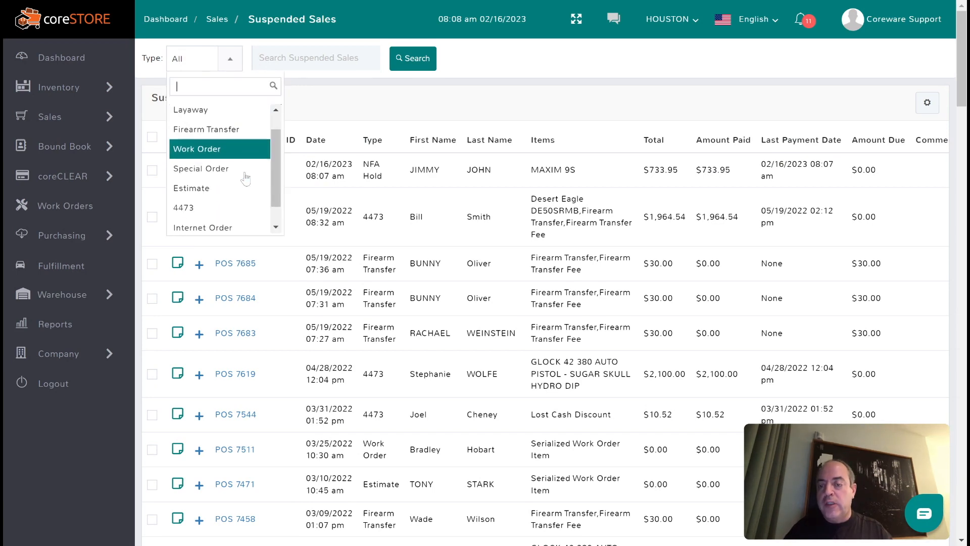
left_click(228, 221)
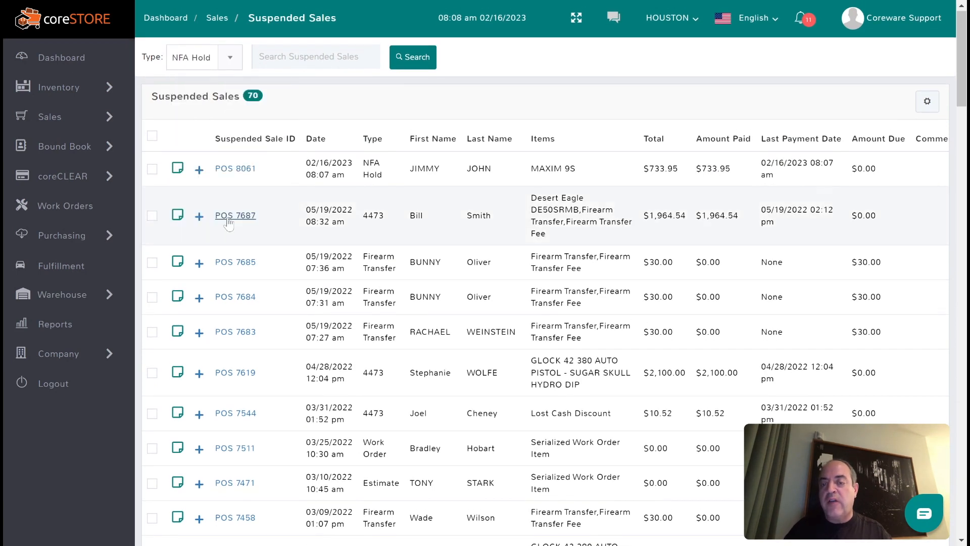
left_click(412, 58)
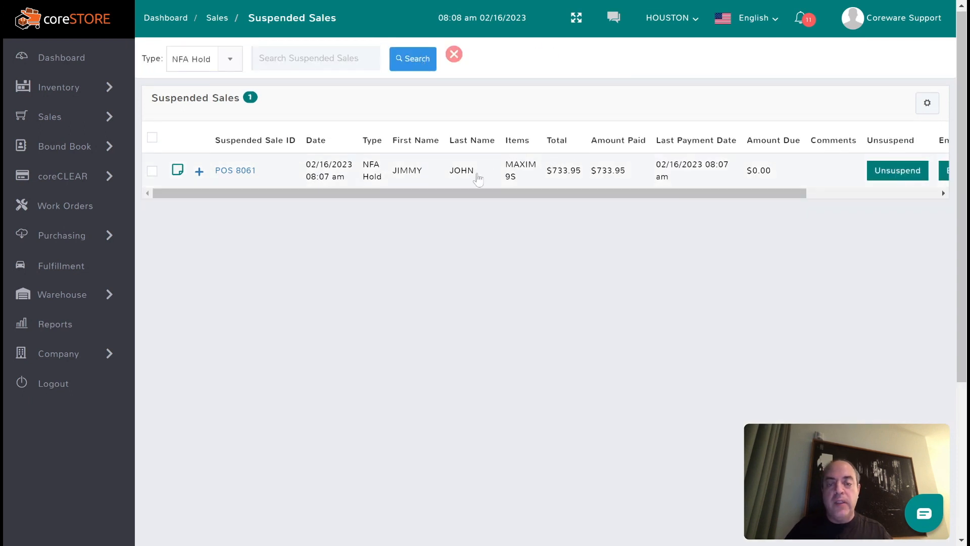
left_click(888, 173)
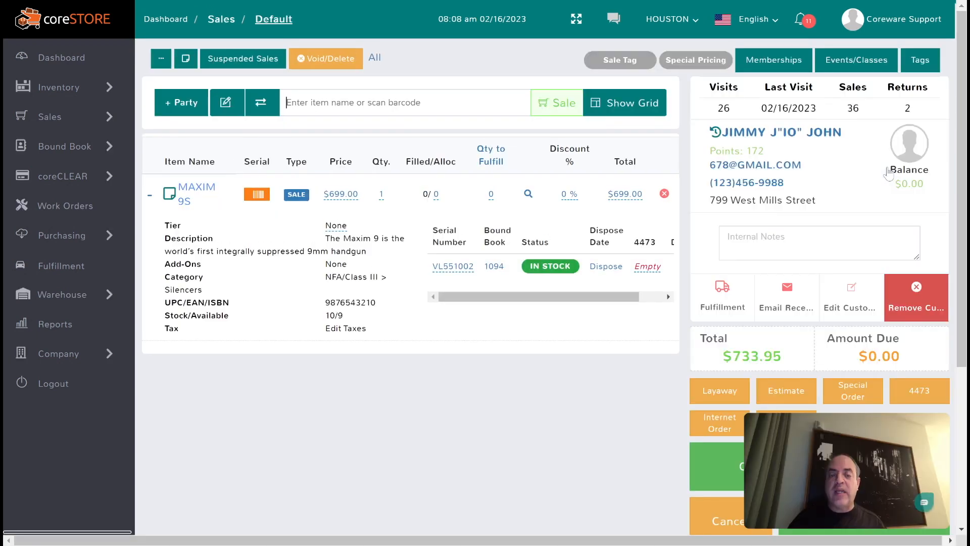